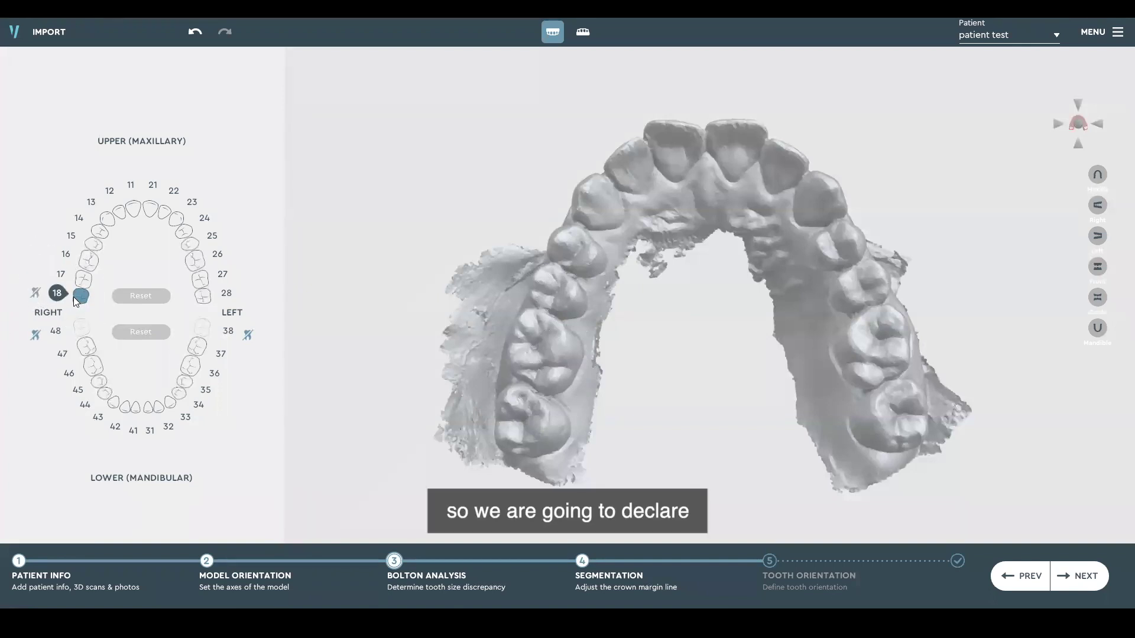
- Mark upper tooth 18 as missing in the tooth chart
left_click(36, 294)
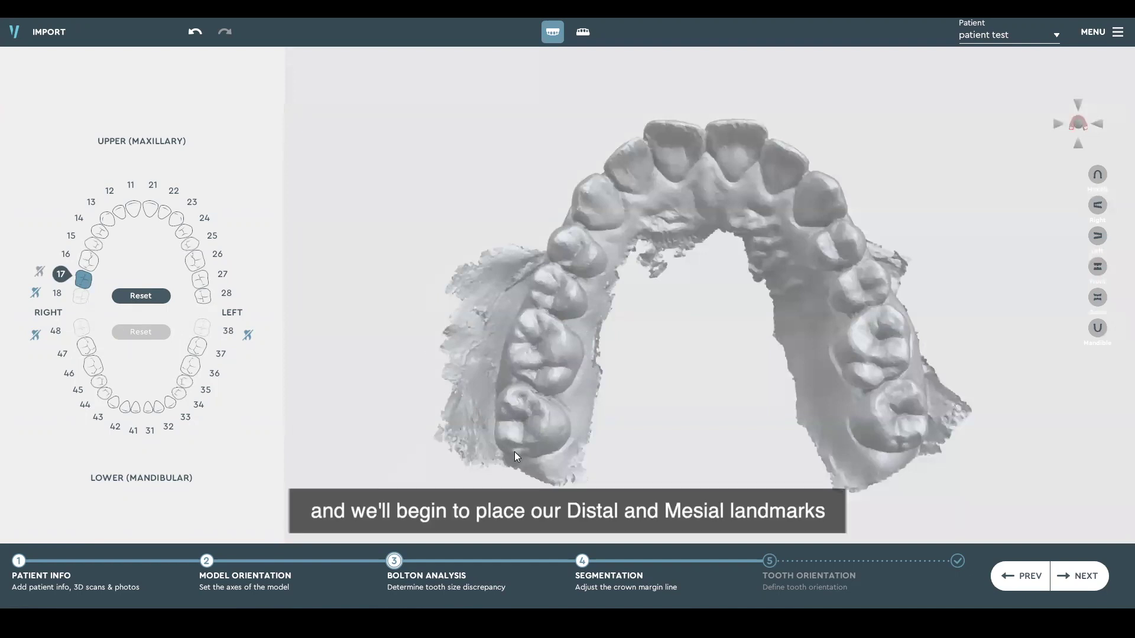
- Delete tooth 17's misplaced distal and mesial landmarks so they can be redone
left_click(525, 390)
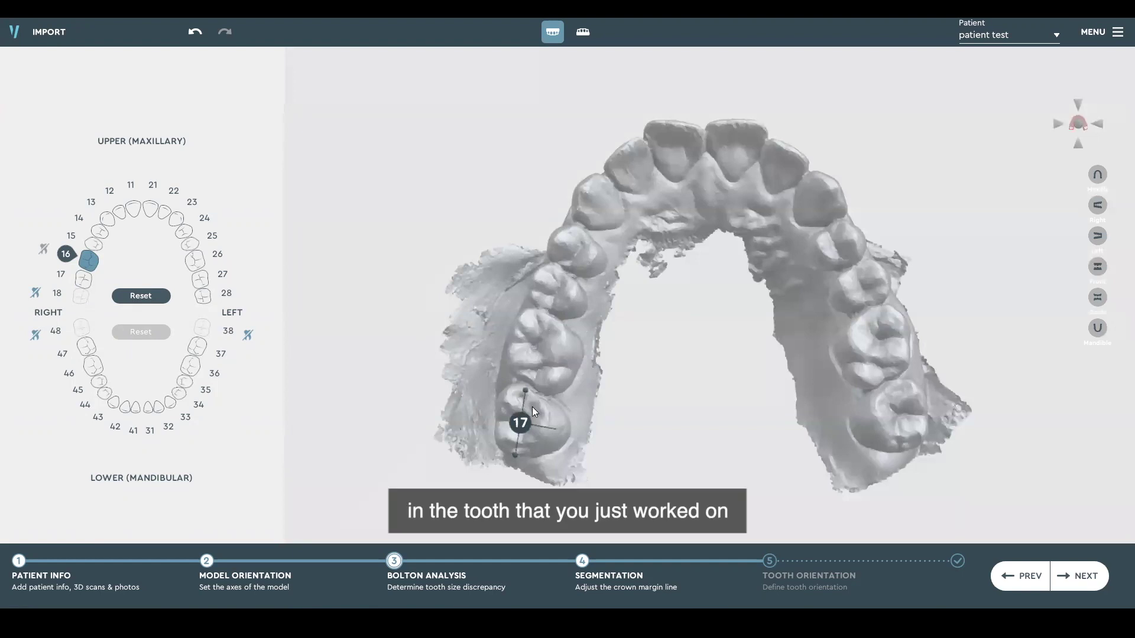
left_click(85, 279)
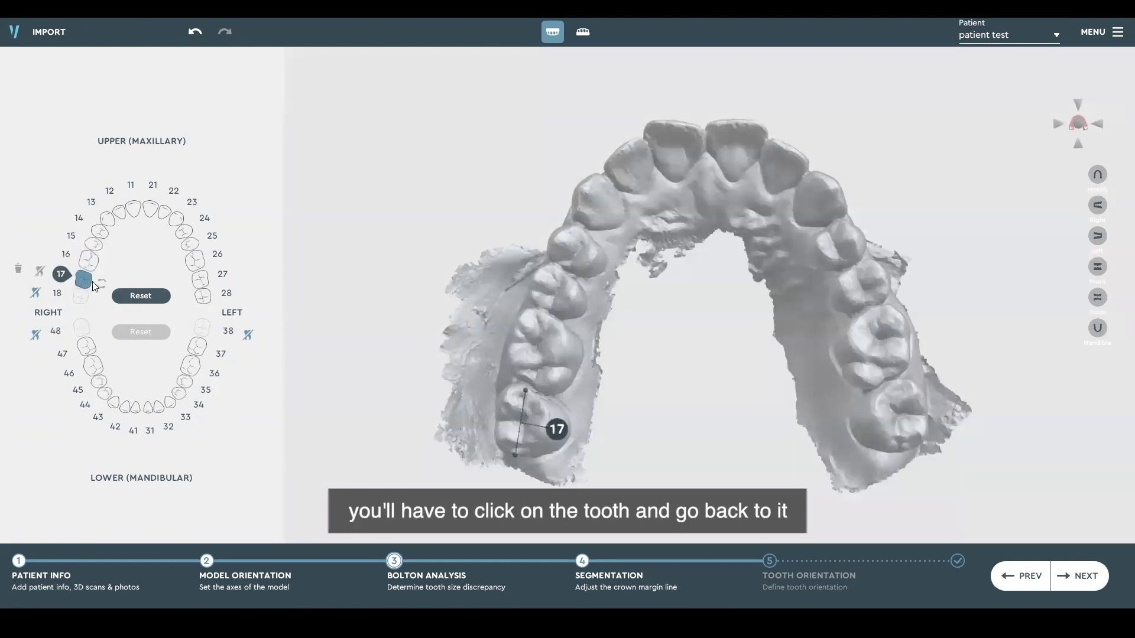
left_click_drag(524, 391, 528, 394)
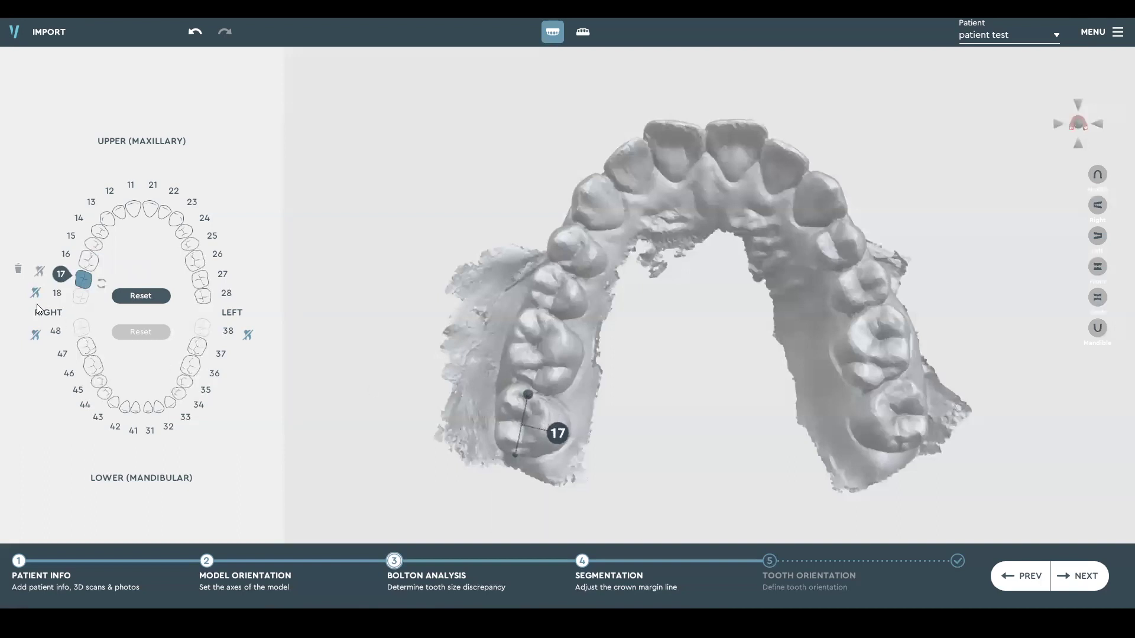
left_click(19, 271)
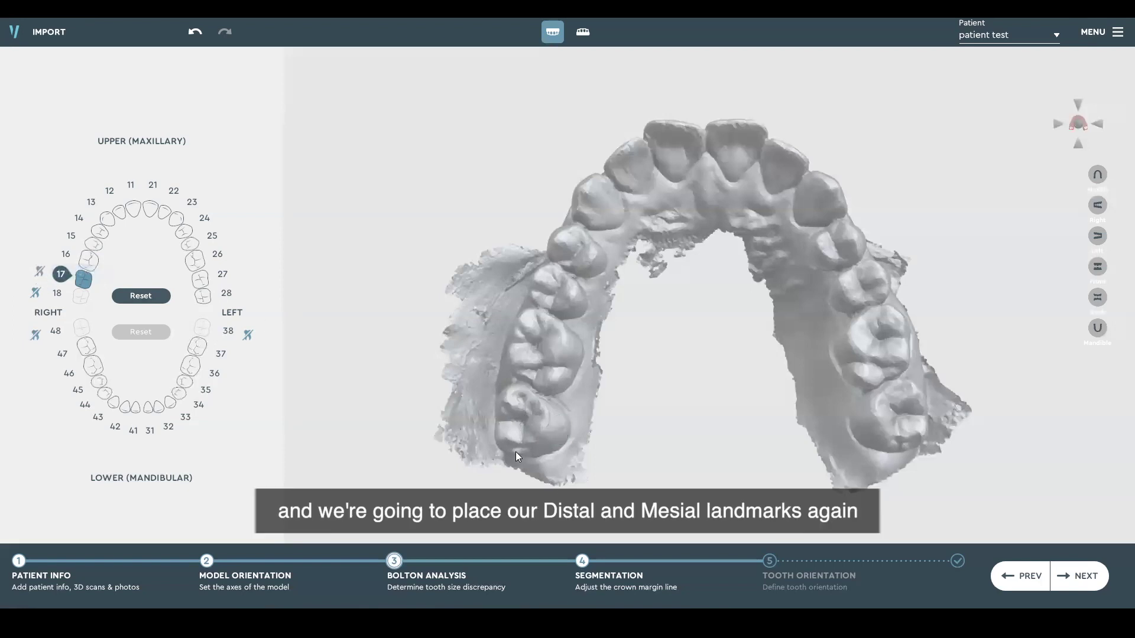
- Place distal and mesial landmarks on upper teeth 17 through 12
left_click(524, 392)
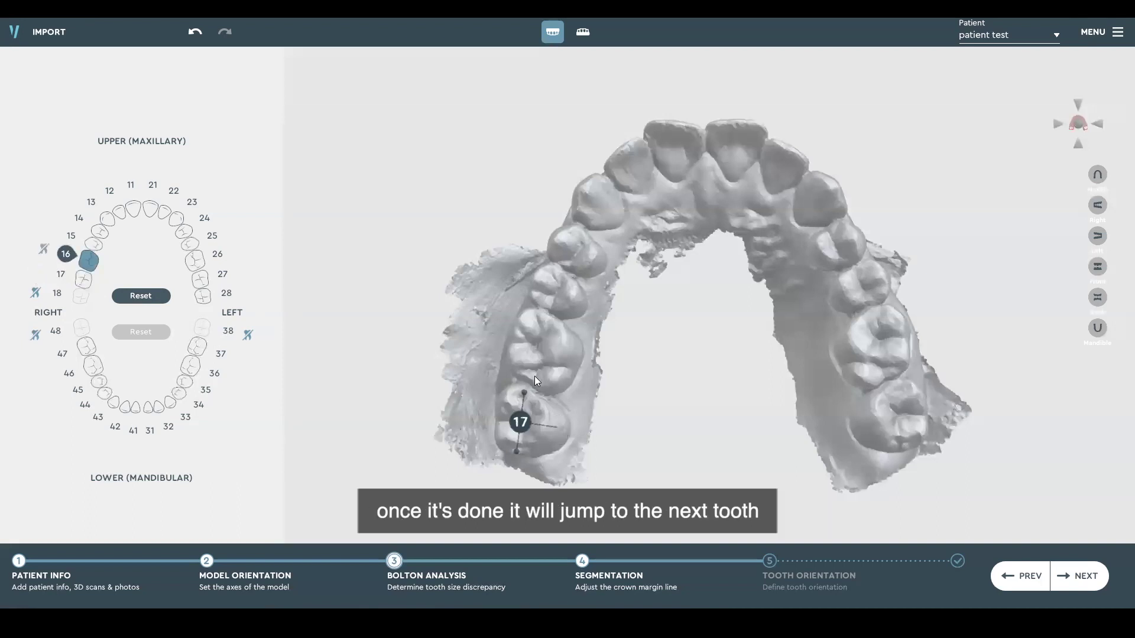
left_click(525, 377)
left_click(544, 317)
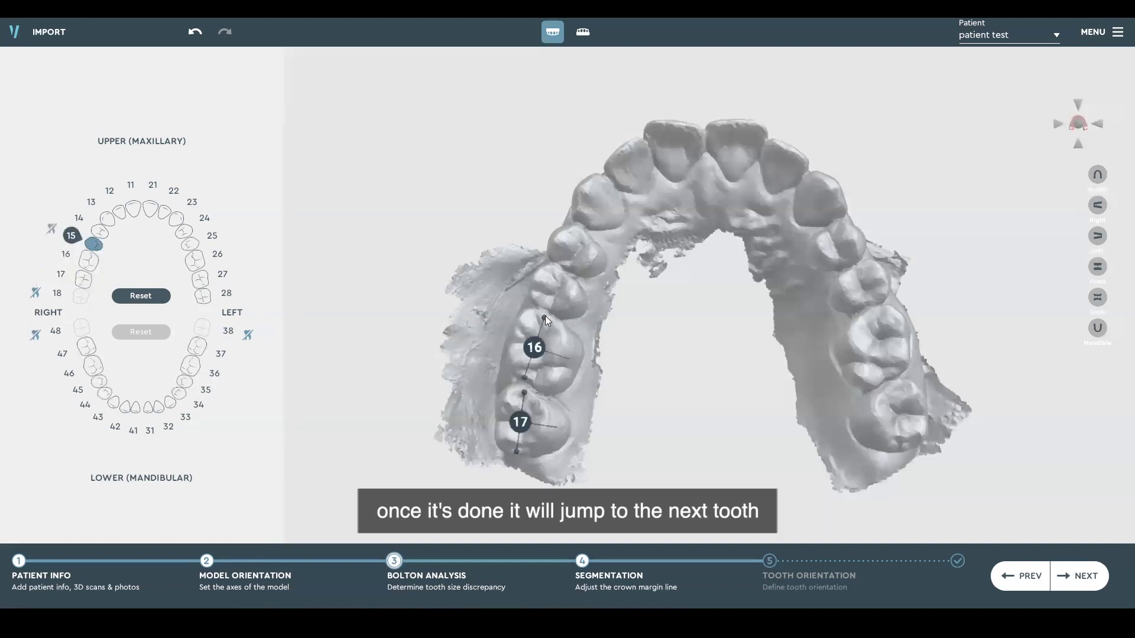
left_click(560, 272)
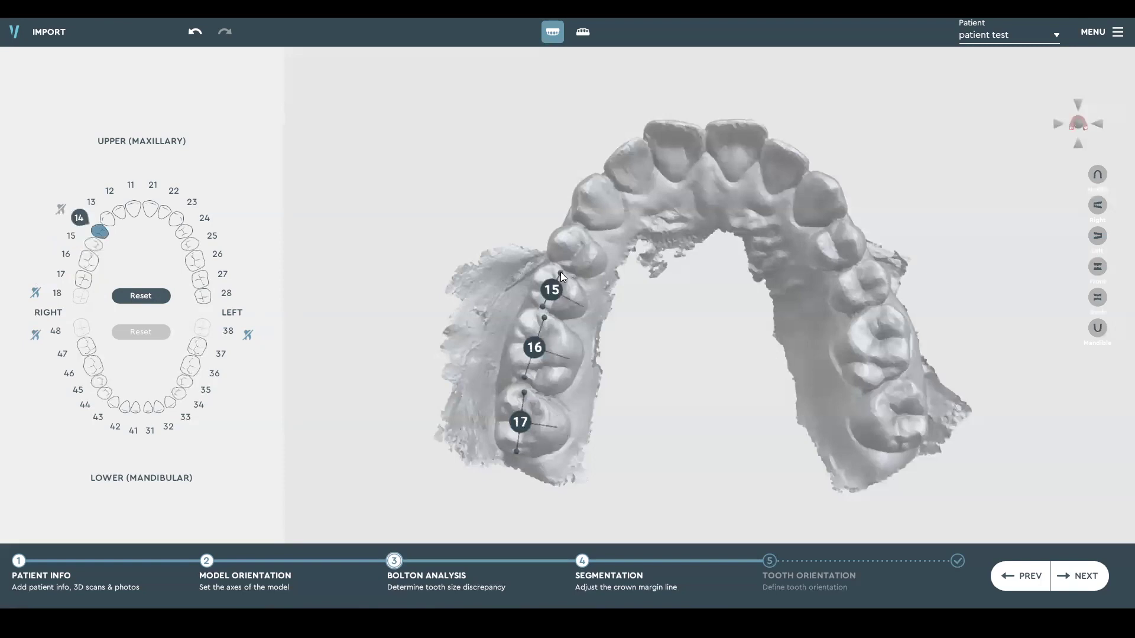
left_click(586, 237)
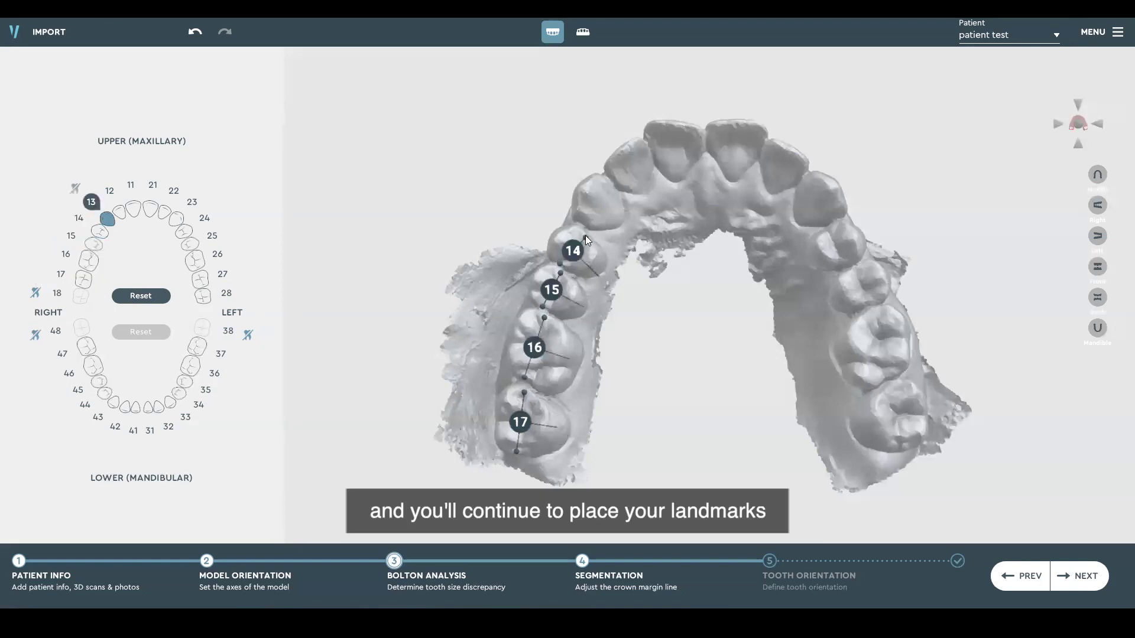
left_click(599, 176)
left_click(605, 168)
left_click(639, 140)
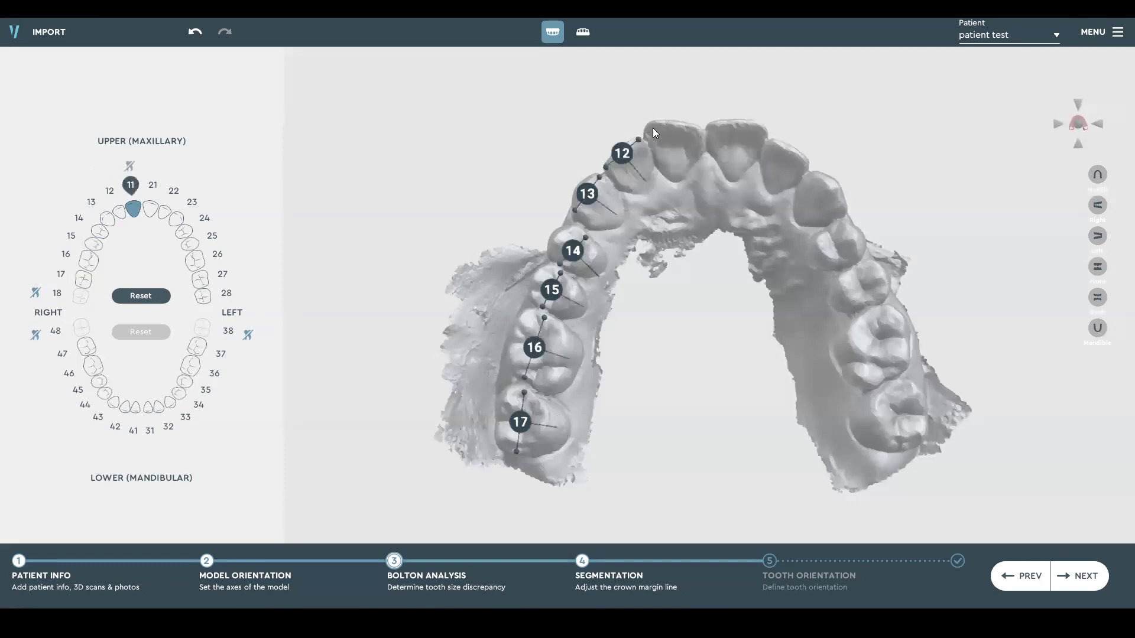
- Landmark upper teeth 11 through 27 and mark tooth 28 as missing
left_click(697, 131)
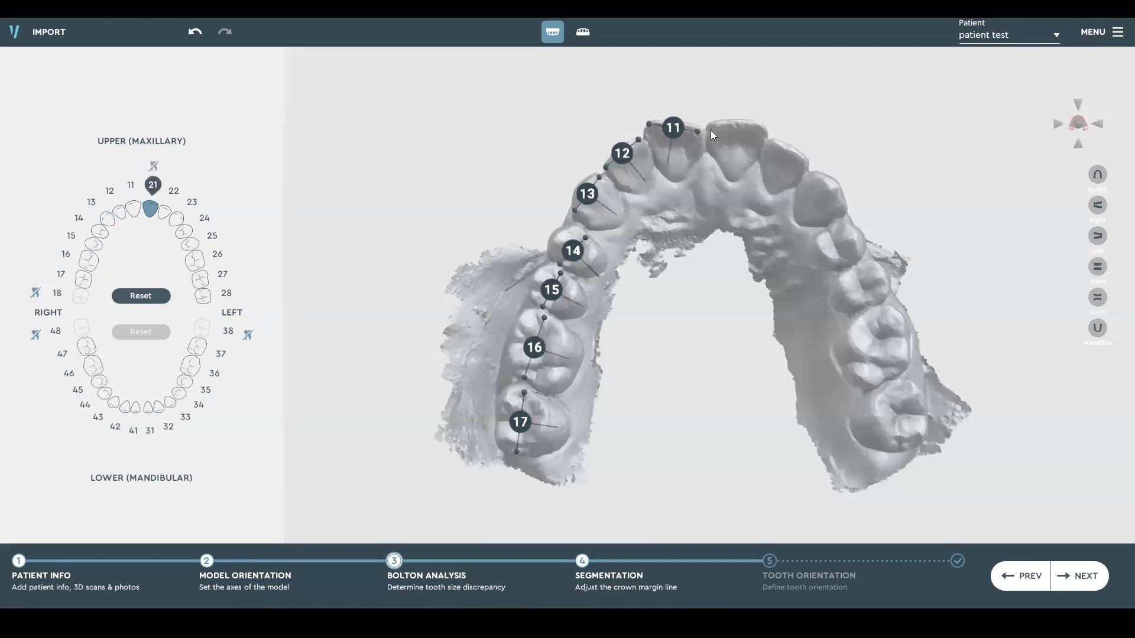
left_click(764, 130)
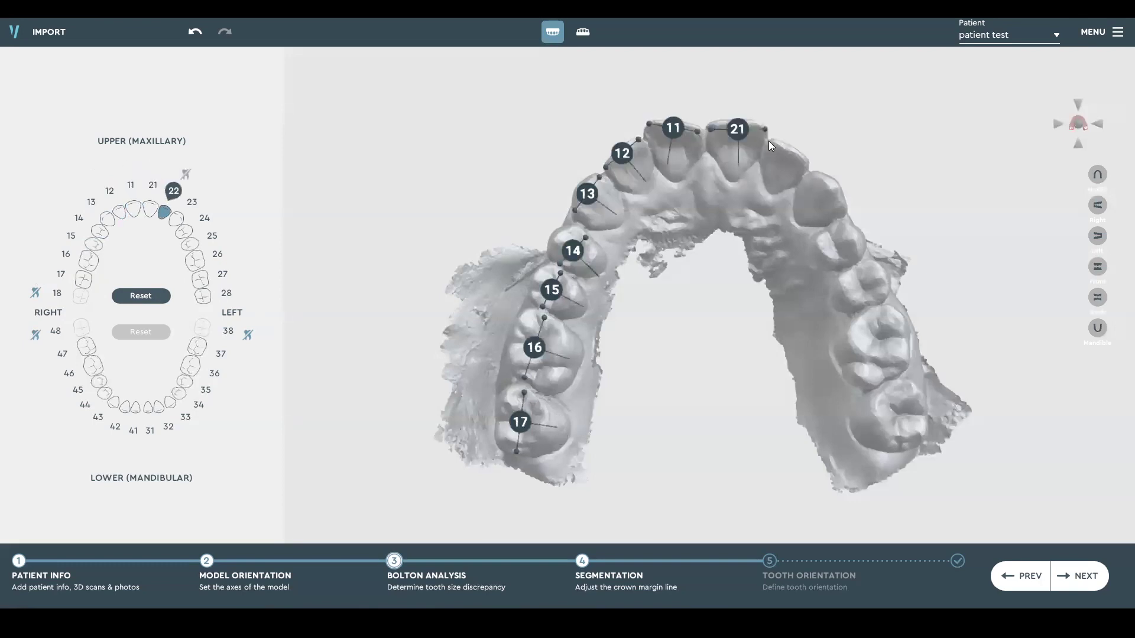
left_click(802, 159)
left_click(813, 173)
left_click(836, 210)
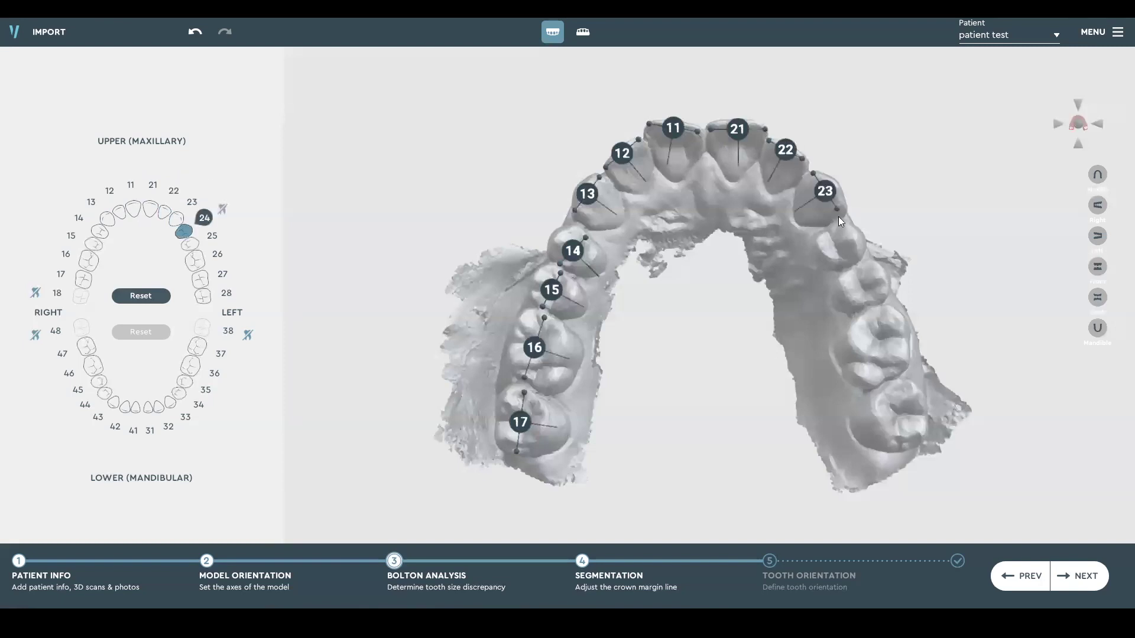
left_click(845, 263)
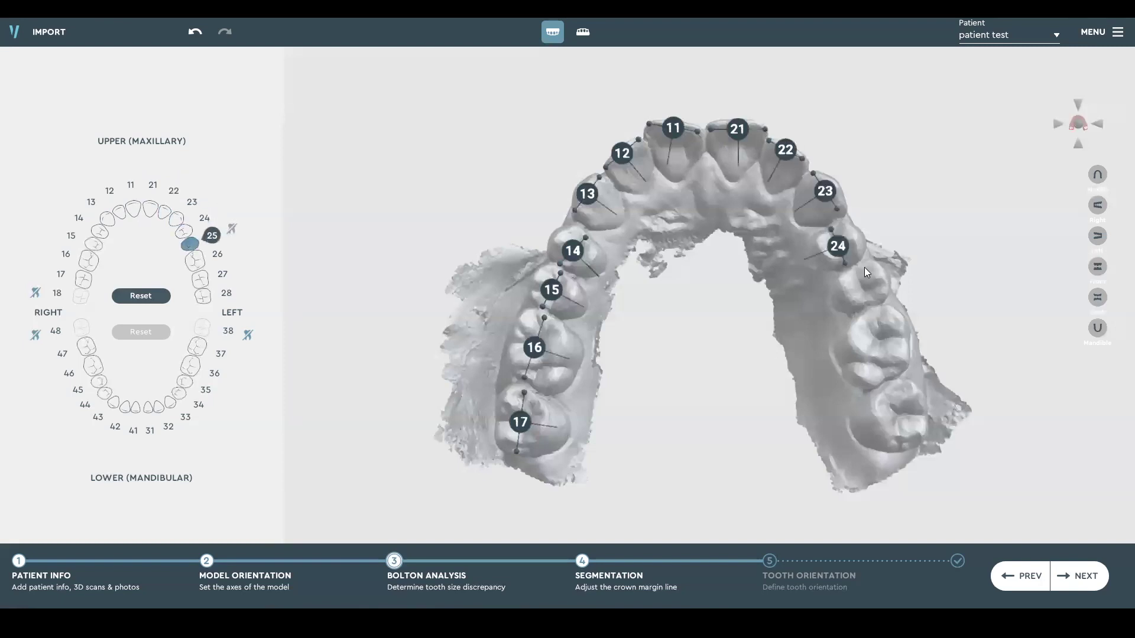
left_click(869, 303)
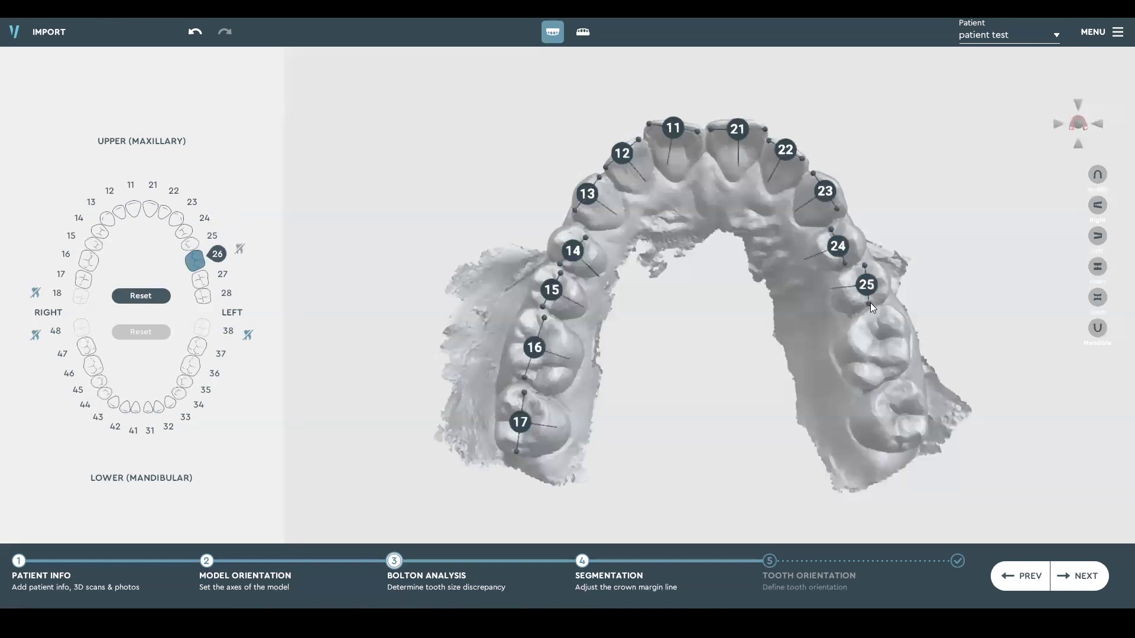
left_click(887, 376)
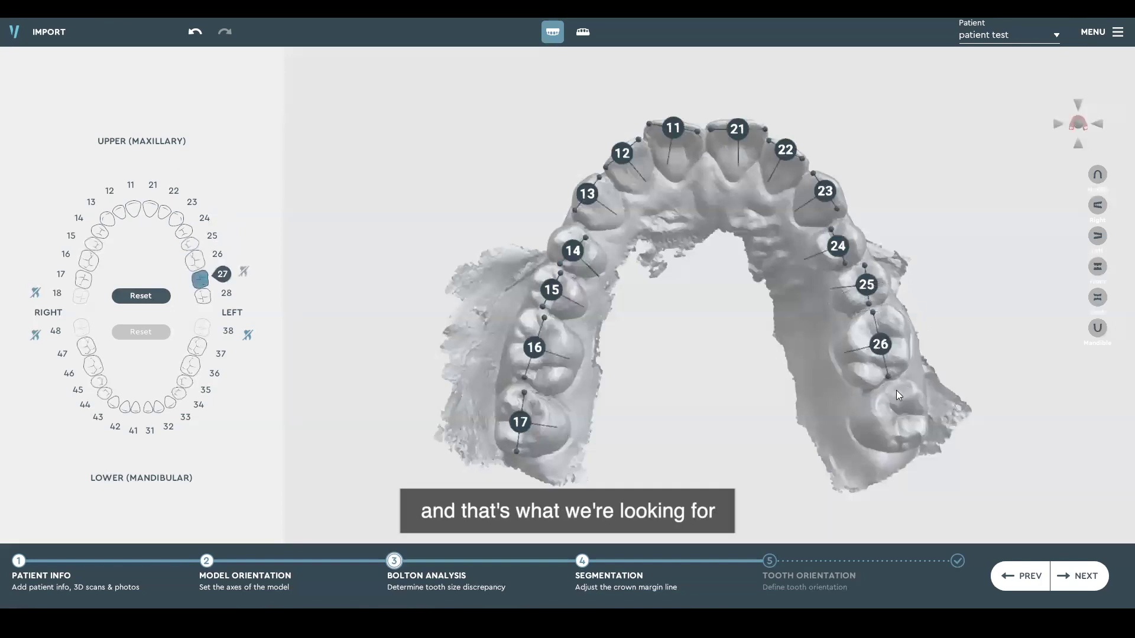
left_click(903, 445)
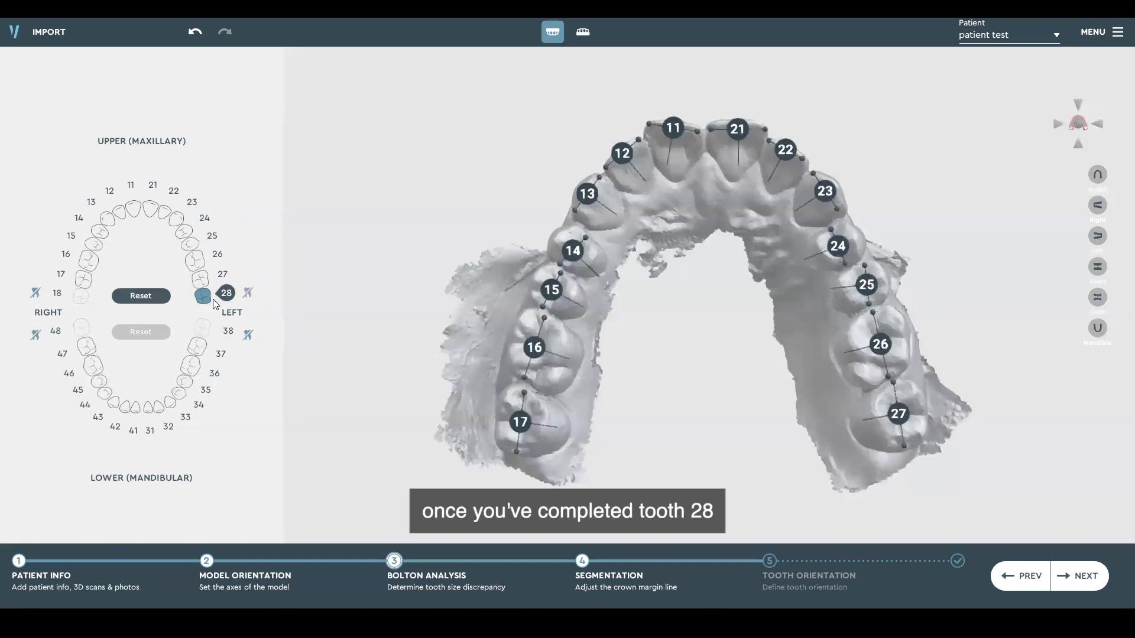
left_click(248, 295)
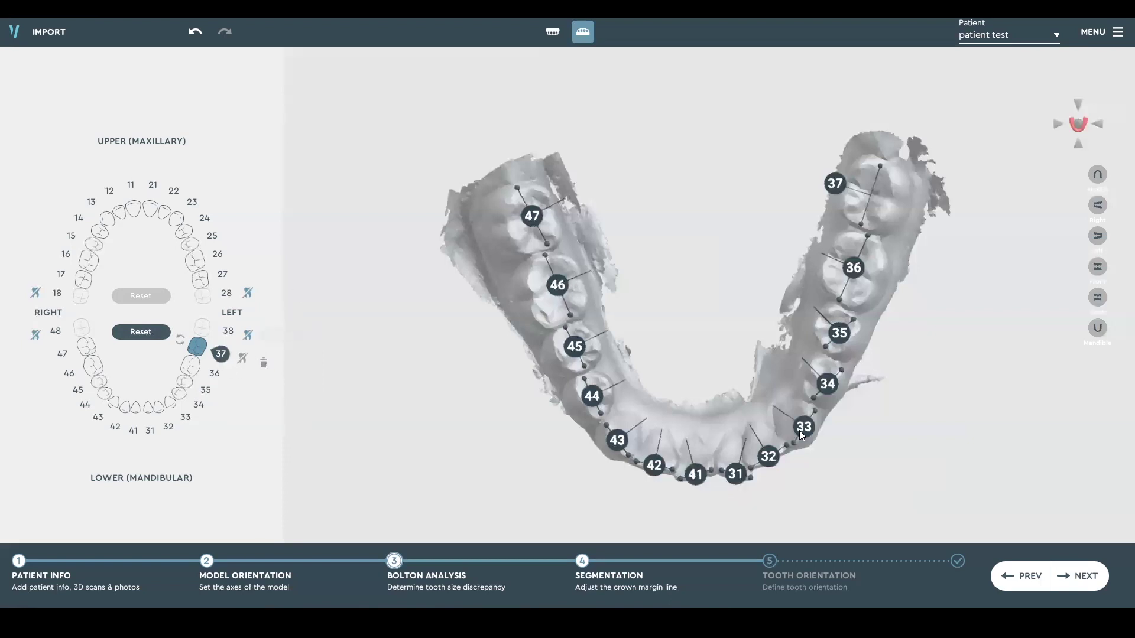
- Accept the lower-arch landmarks on teeth 31–47 and run automatic segmentation
left_click(1079, 579)
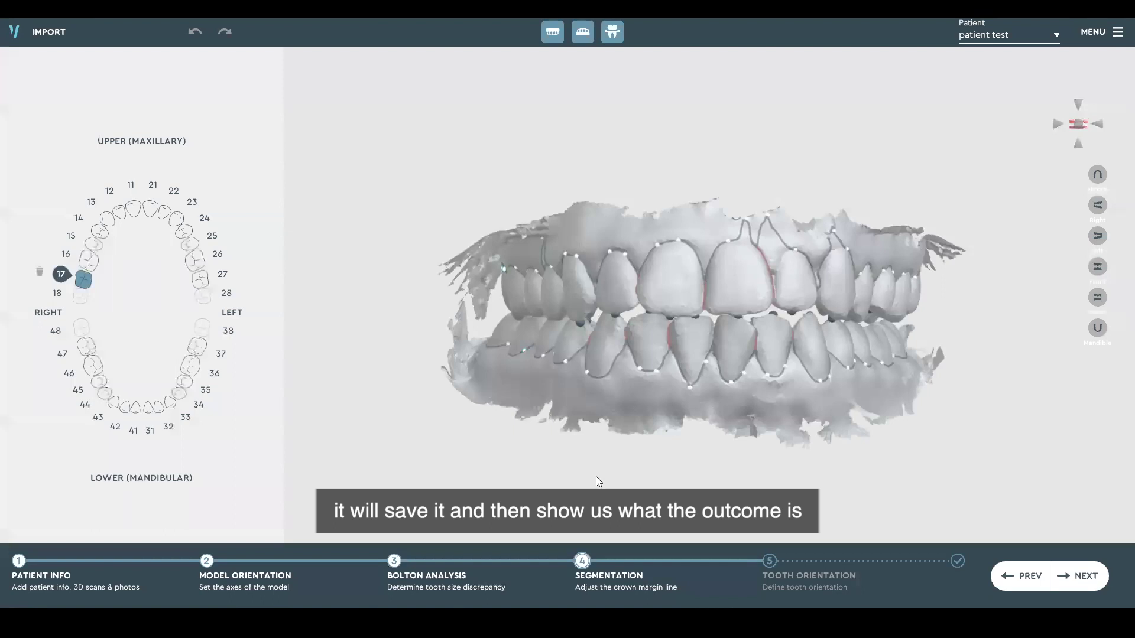
- Orbit the jaws into an occlusal view to inspect tooth 17's margin line
left_click_drag(637, 417, 517, 301)
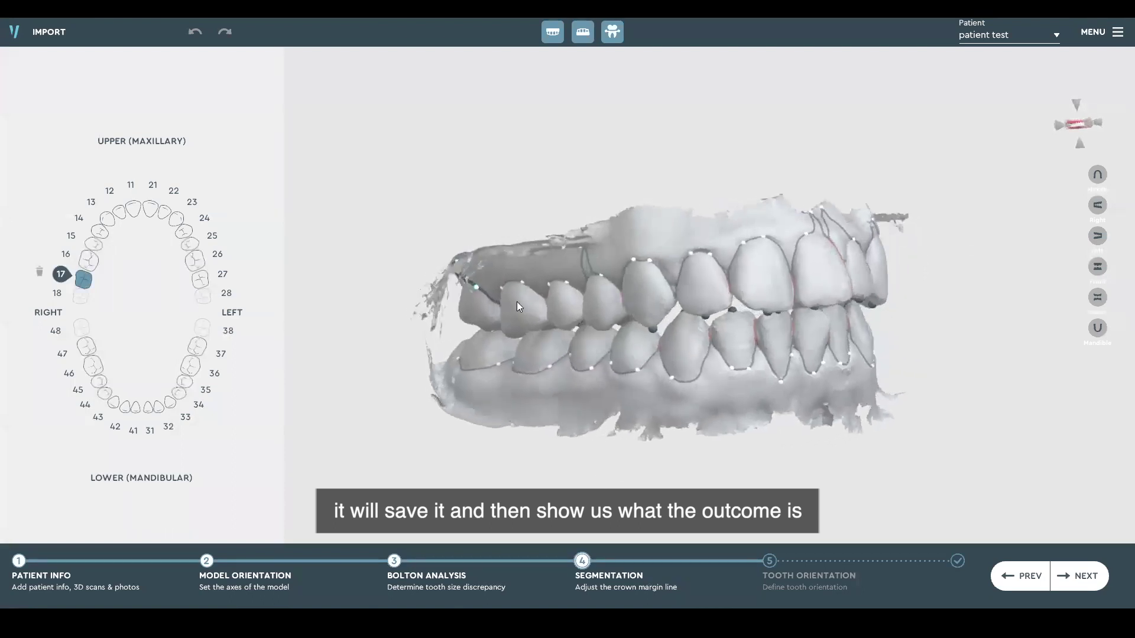
left_click_drag(600, 340, 1034, 315)
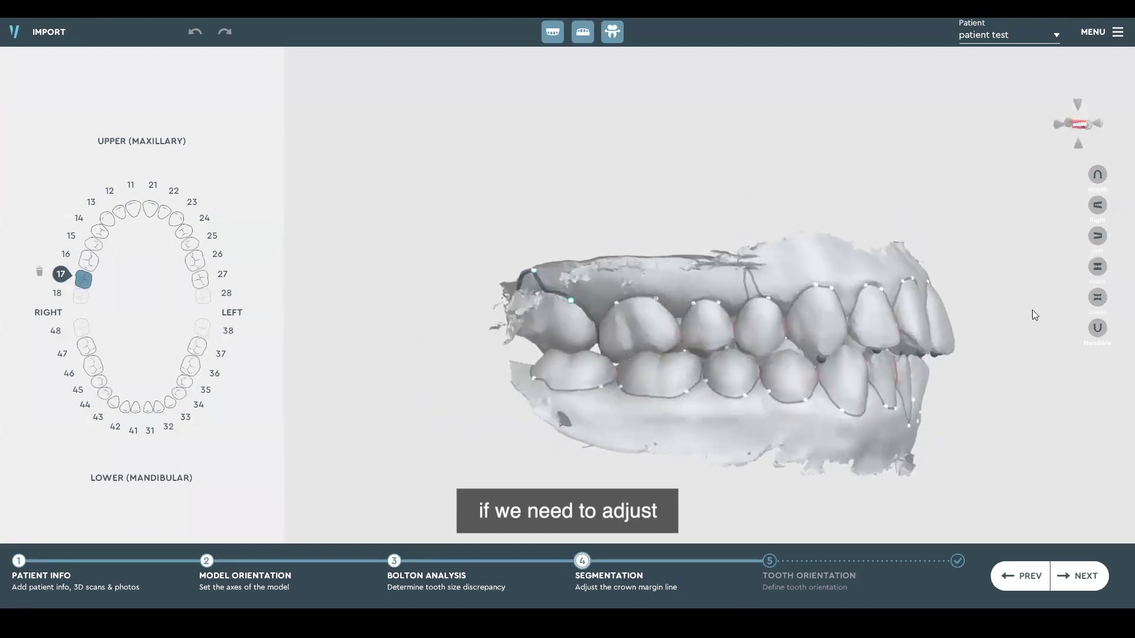
left_click(1097, 178)
left_click_drag(572, 463, 531, 423)
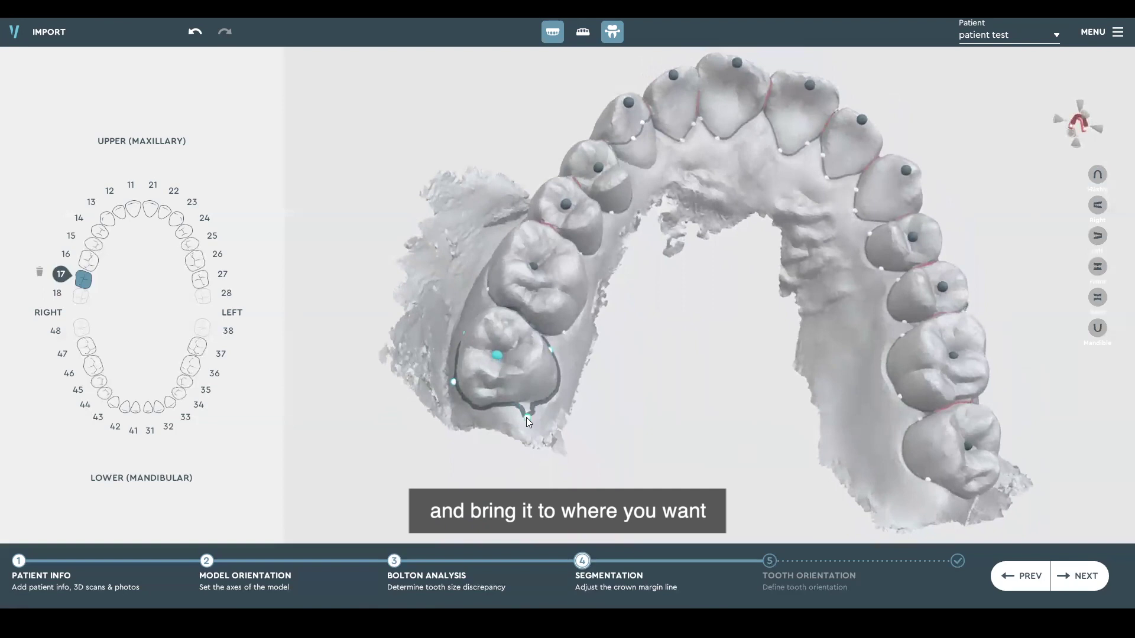
mouse_move(543, 400)
left_mouse_down()
mouse_move(484, 428)
mouse_move(535, 397)
left_mouse_up()
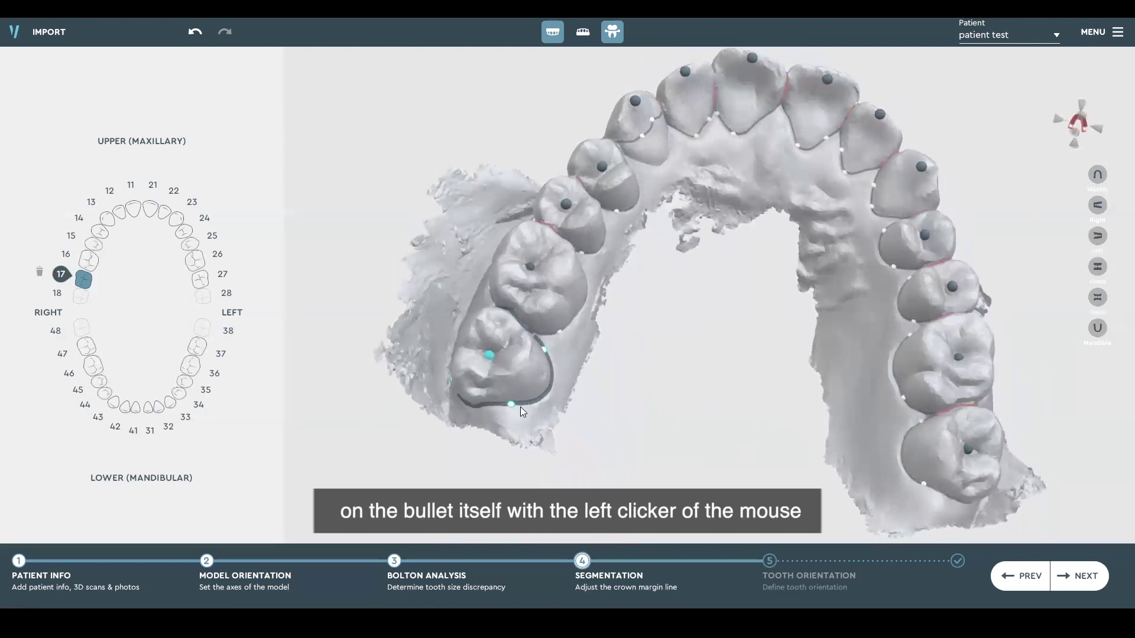
left_click_drag(596, 321, 501, 371)
- Move a margin point of tooth 14 outward onto its crown edge
left_click(511, 371)
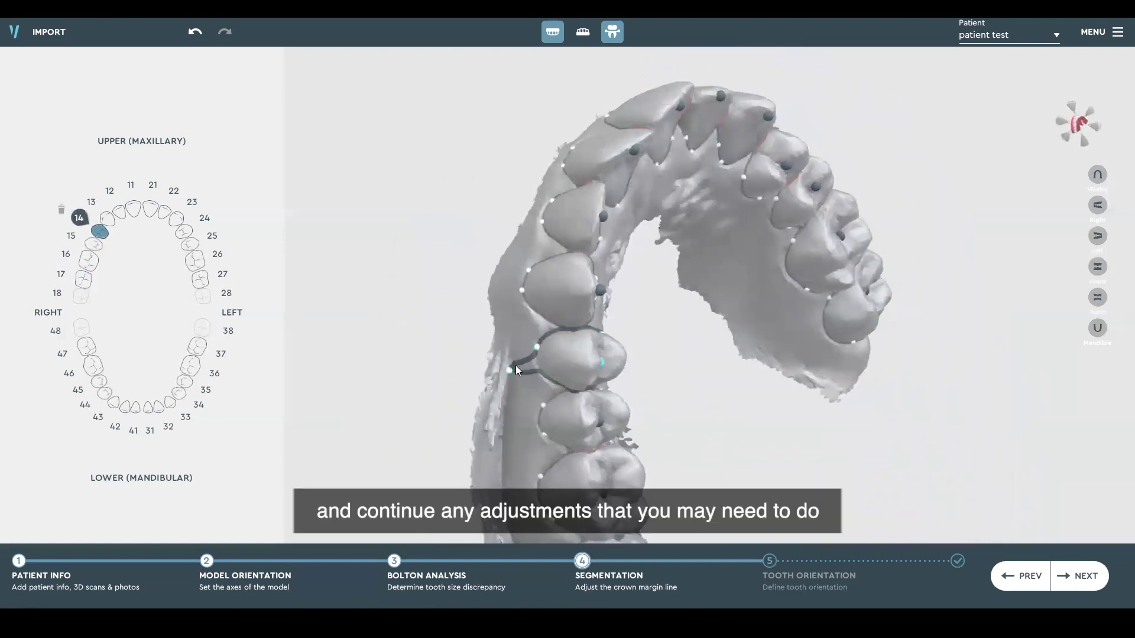
scroll(517, 385, "up", 3)
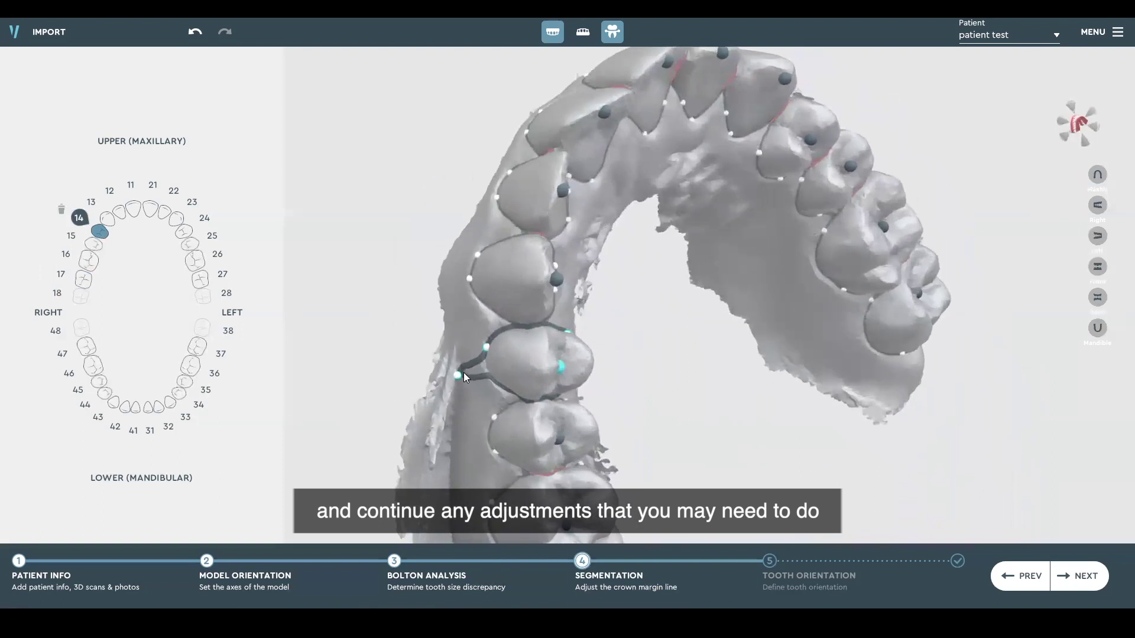
left_click_drag(458, 375, 473, 374)
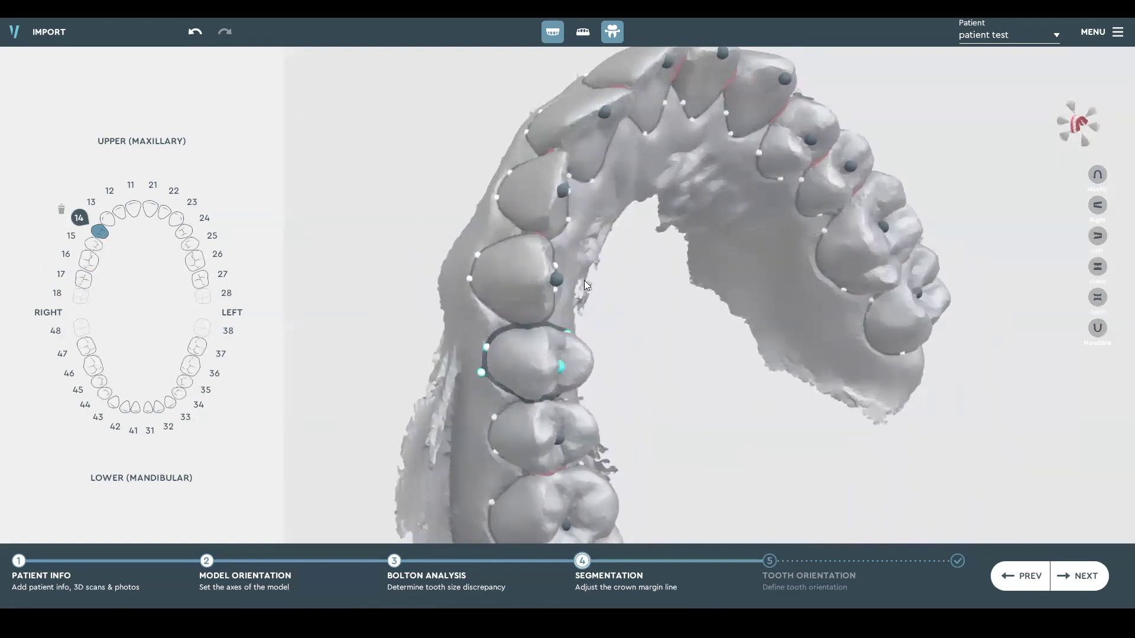
- Shift tooth 13's margin point along its crown edge
left_click_drag(592, 300, 504, 302)
left_click(507, 312)
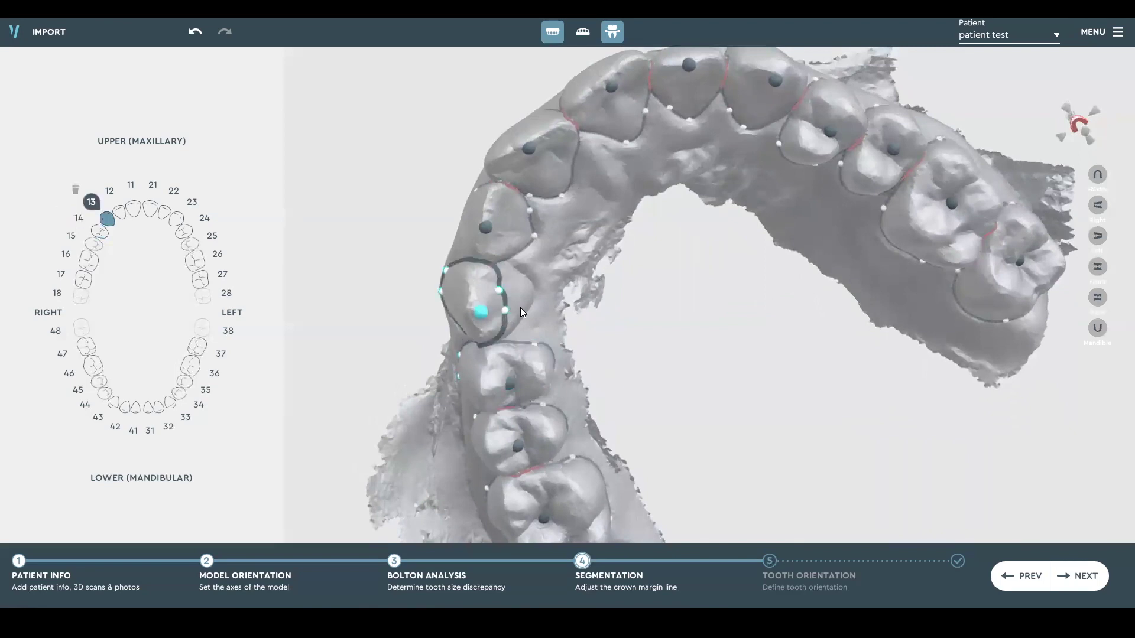
left_click_drag(504, 308, 515, 270)
middle_click_drag(547, 211, 641, 317)
left_click(655, 278)
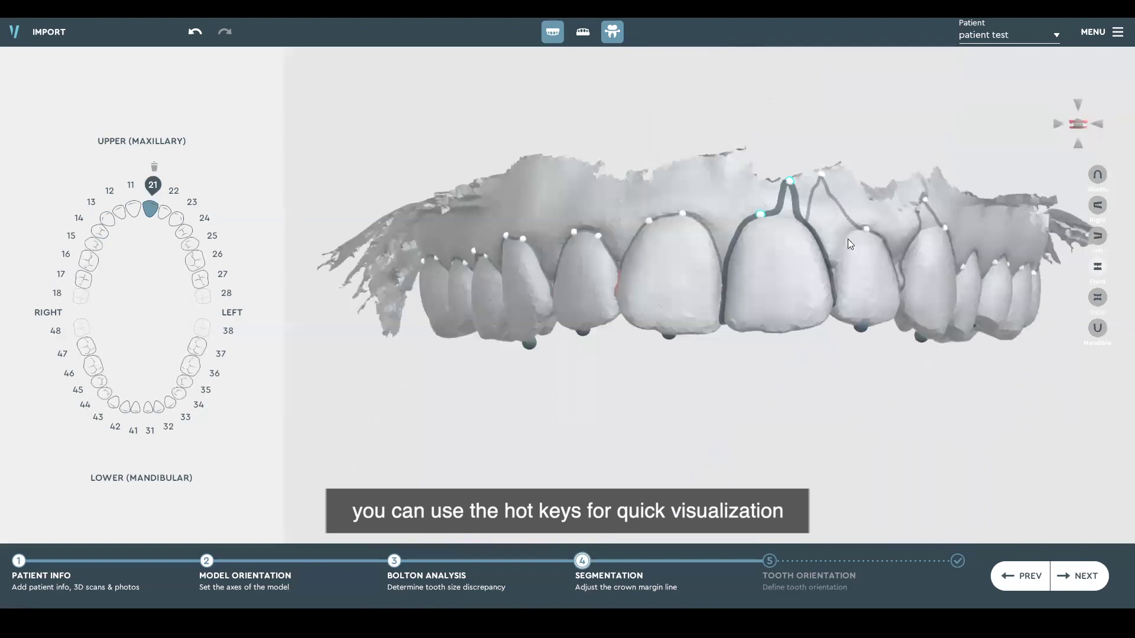
- In front view, pull the top margin points of teeth 22 and 23 onto their crown edges
key("f")
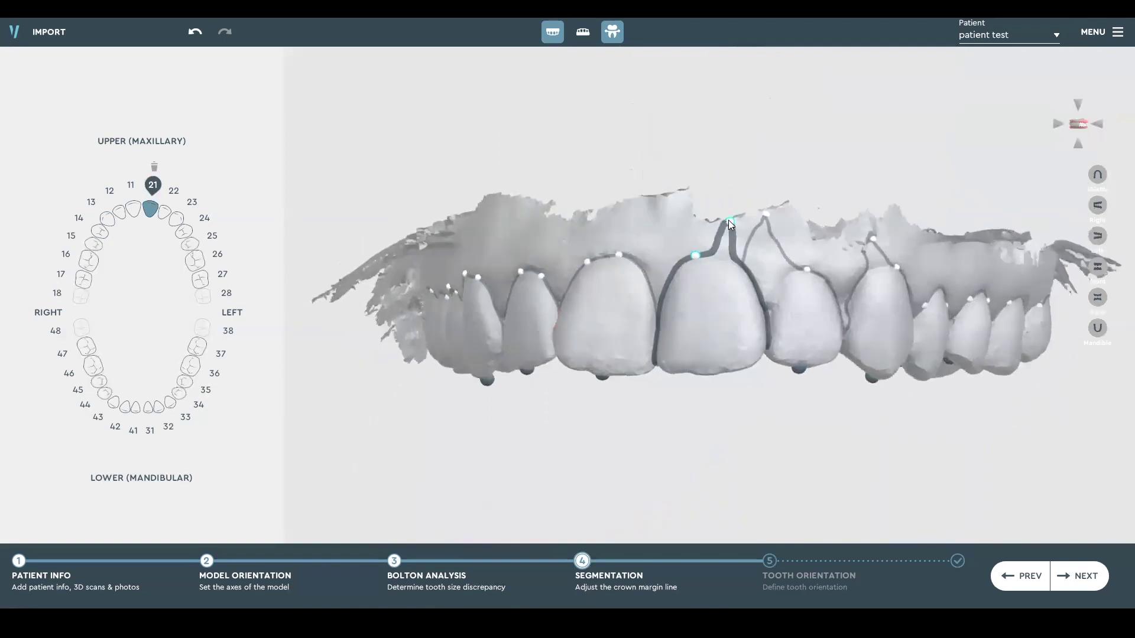
left_click_drag(769, 213, 784, 336)
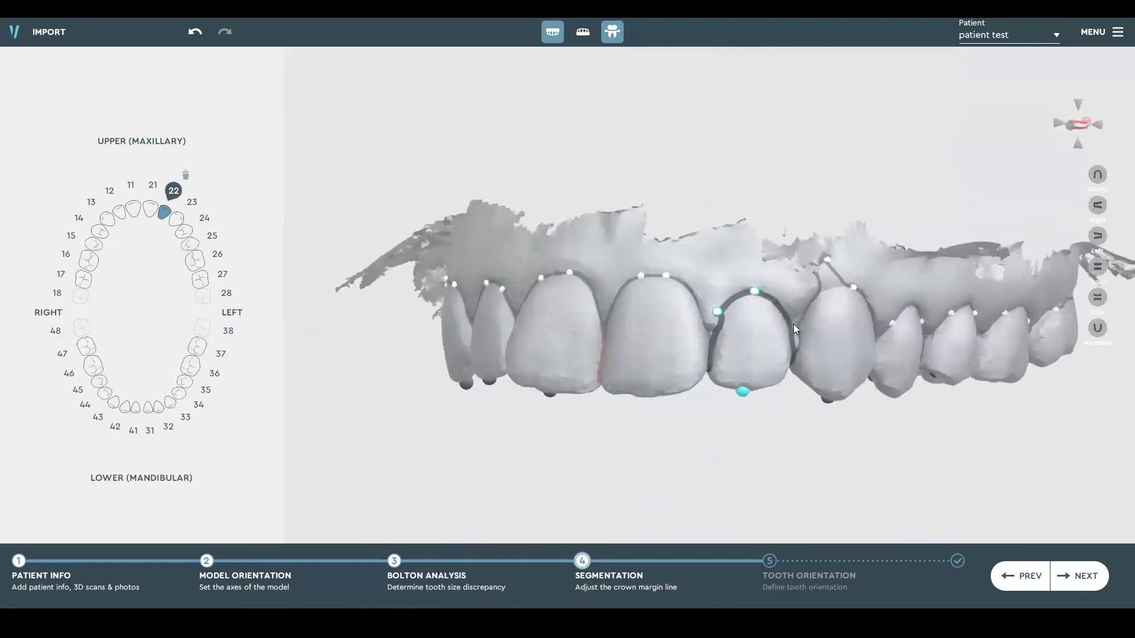
left_click_drag(824, 260, 829, 279)
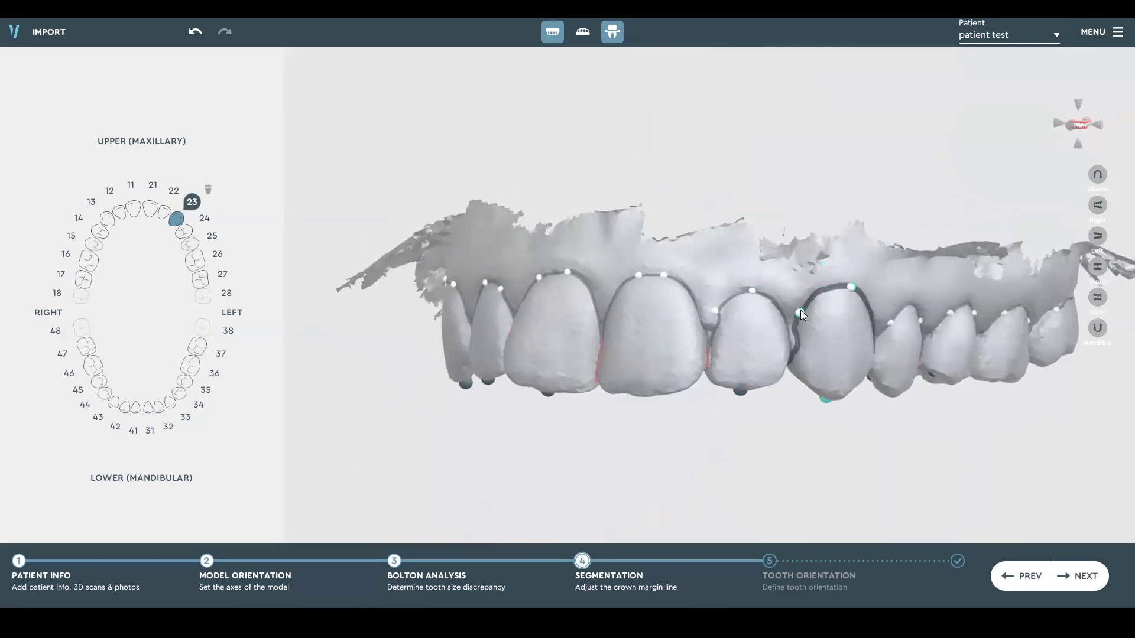
- Review the edited upper-arch margins from occlusal and front views, then finish segmentation
left_click_drag(800, 310, 706, 313)
left_click_drag(769, 335, 949, 139)
left_click_drag(849, 104, 1074, 207)
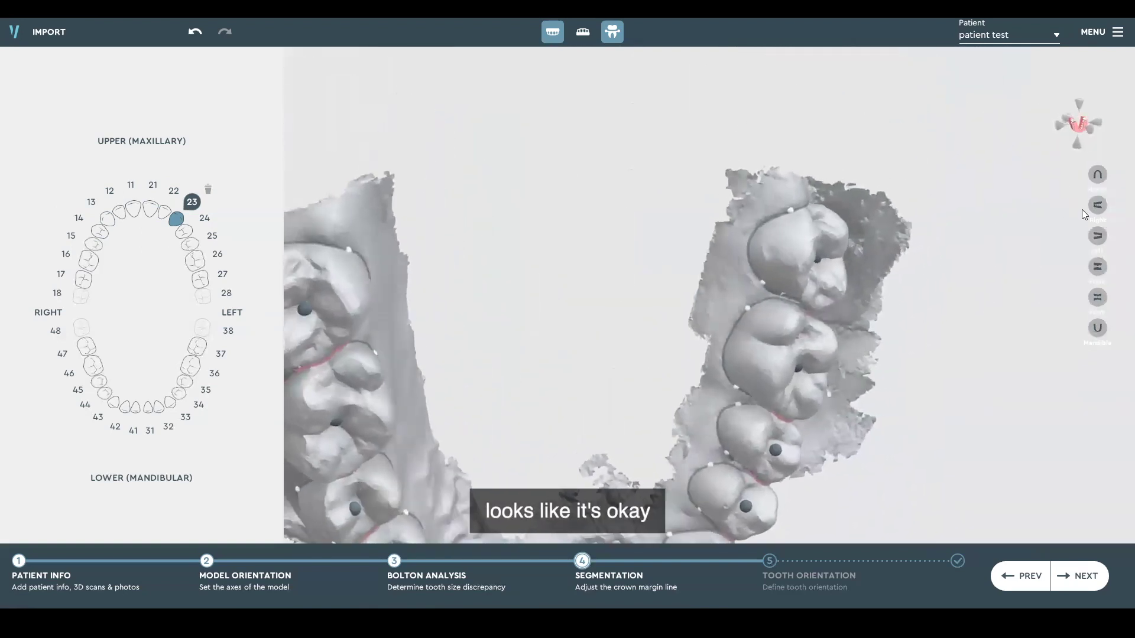
left_click(1097, 188)
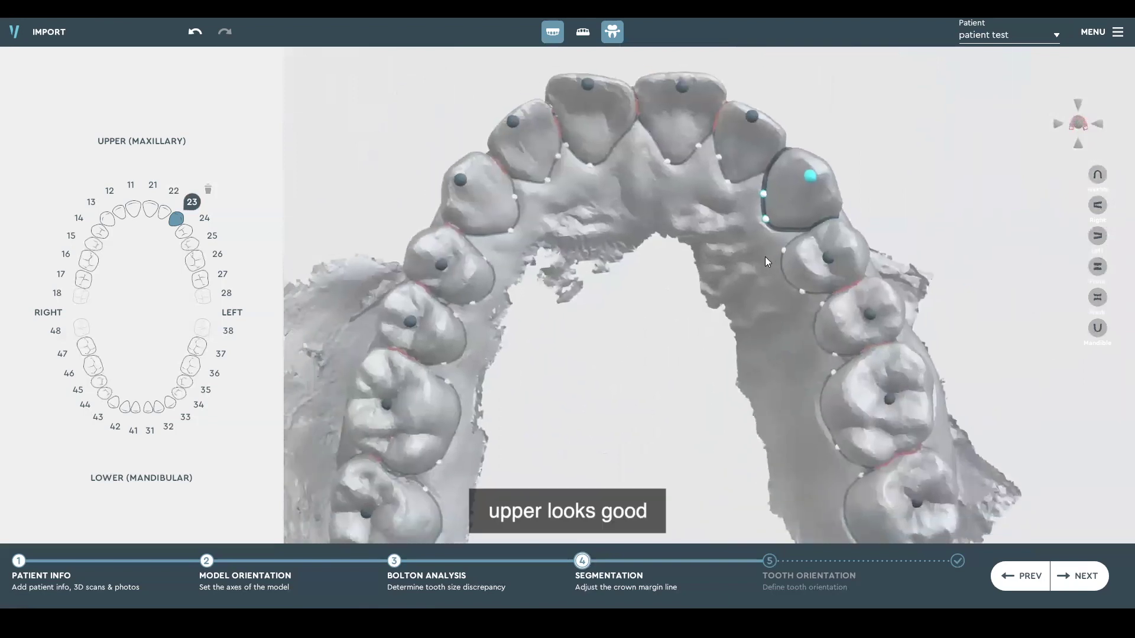
left_click_drag(1049, 327, 789, 372)
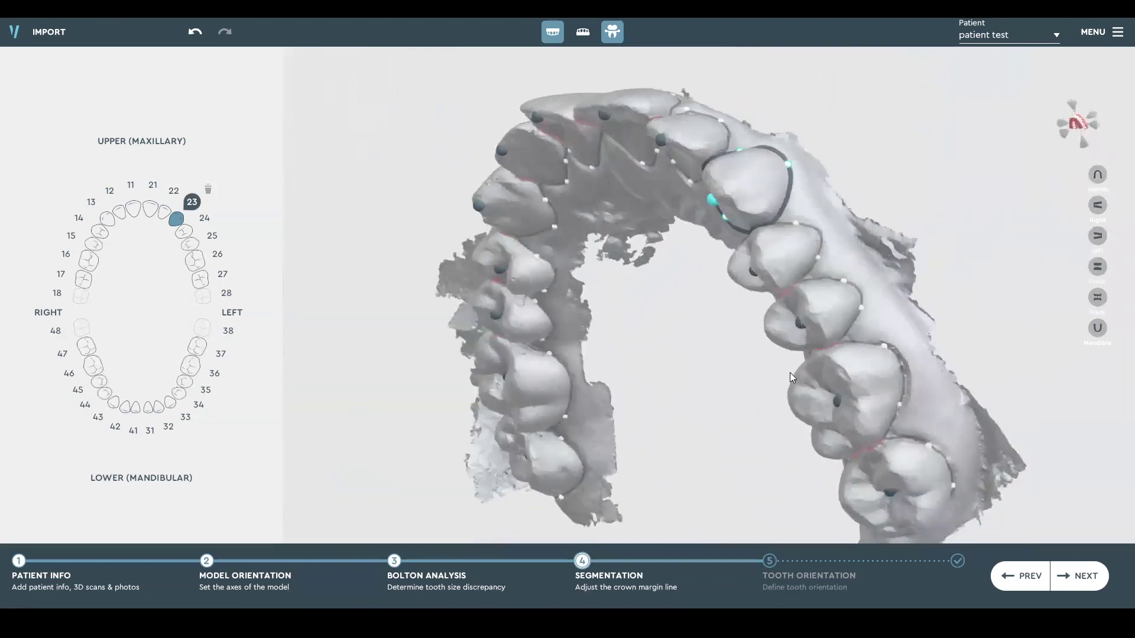
left_click(1097, 266)
left_click_drag(789, 340, 664, 387)
left_click_drag(725, 354, 646, 295)
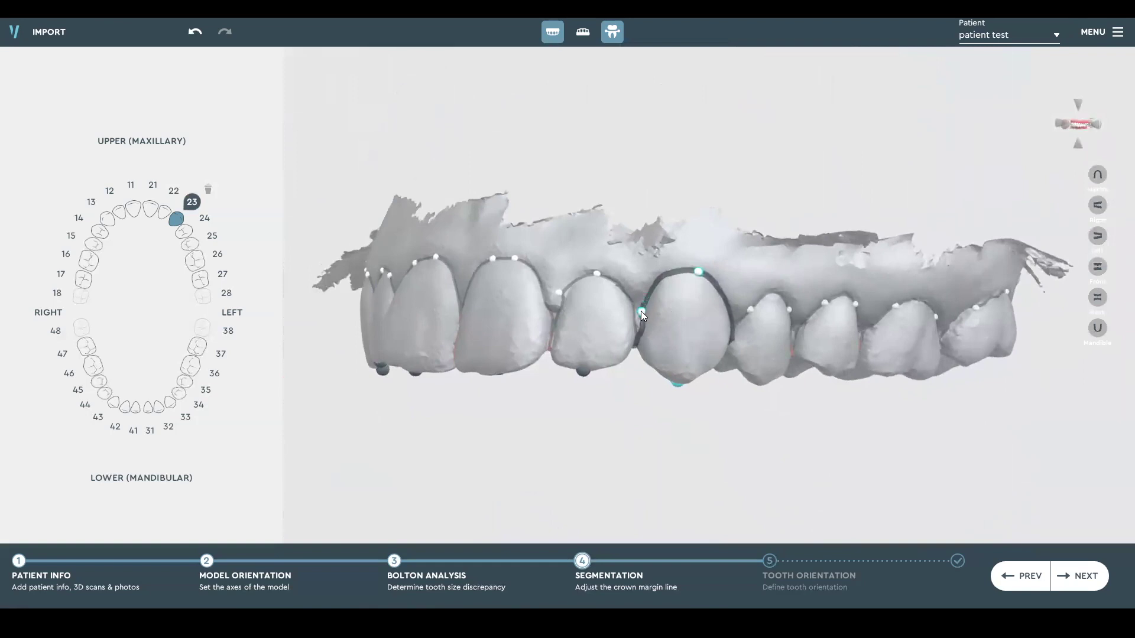
left_click(1081, 577)
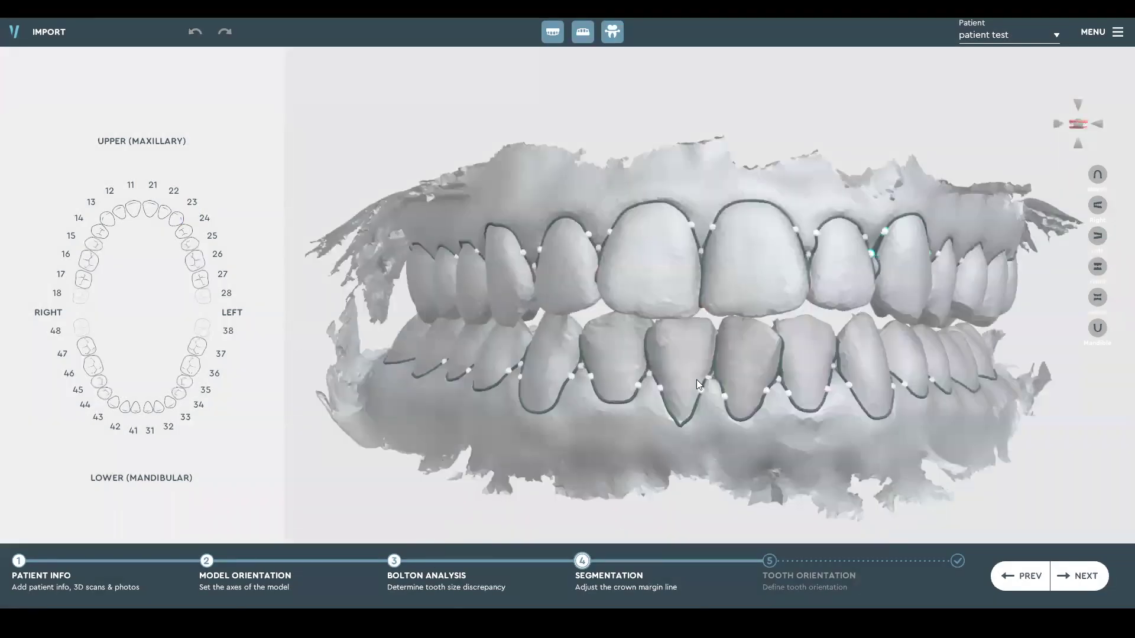
- Bring the upper front teeth into view and hide the lower jaw
left_click_drag(702, 419, 684, 438)
scroll(719, 403, "up", 4)
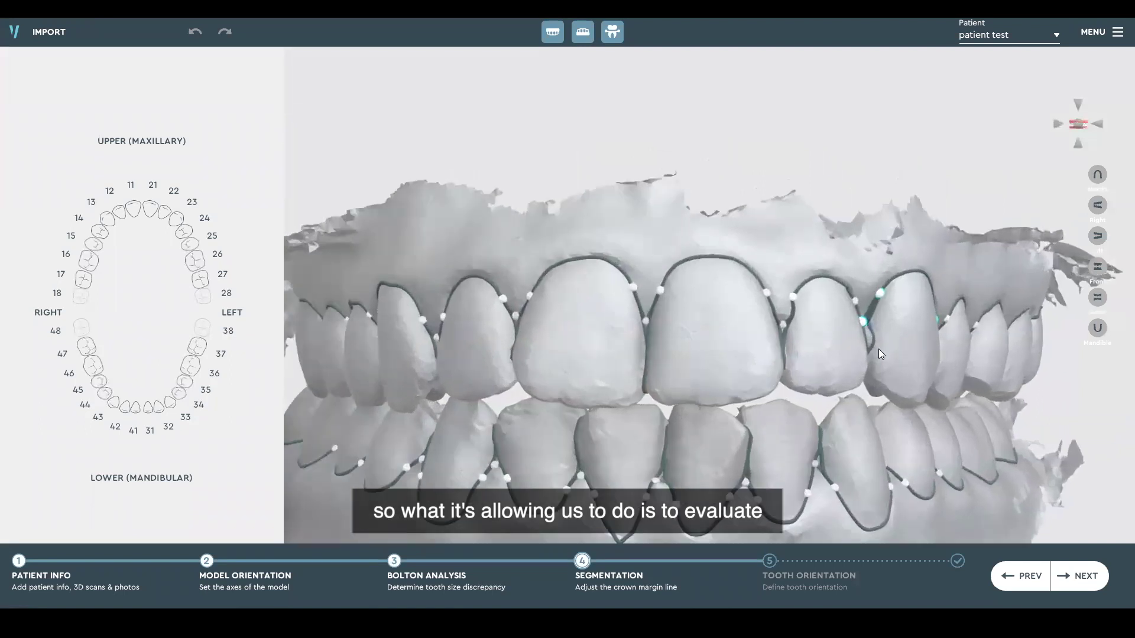
left_click_drag(887, 354, 587, 372)
left_click_drag(676, 342, 639, 367)
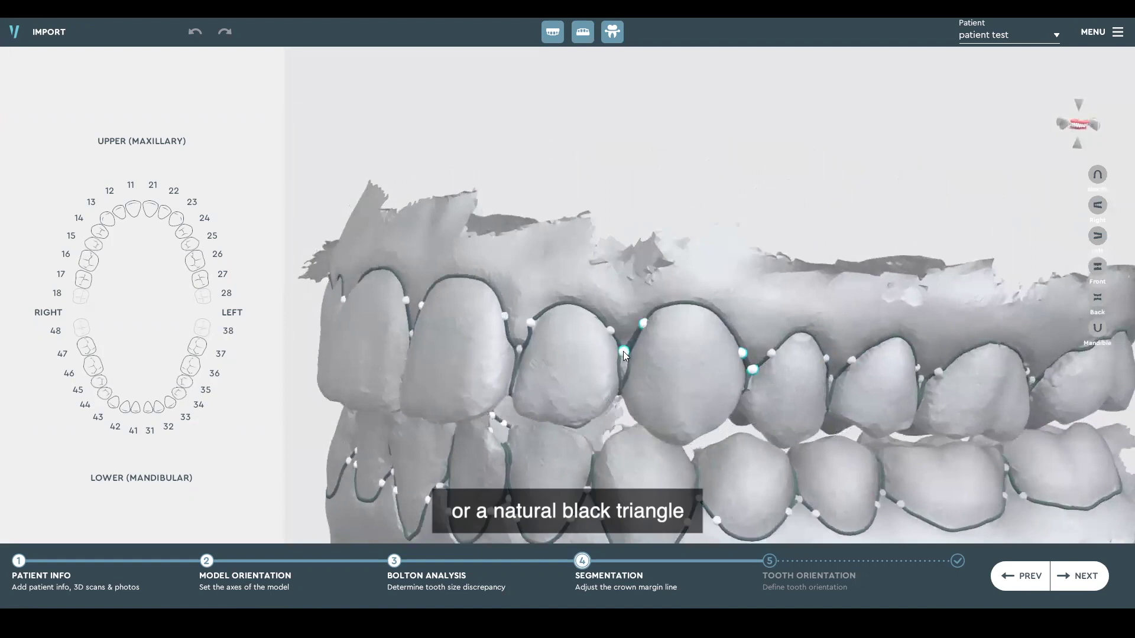
key("l")
- Lower the interproximal margin point on tooth 23 toward the gingiva
left_click_drag(625, 348, 623, 384)
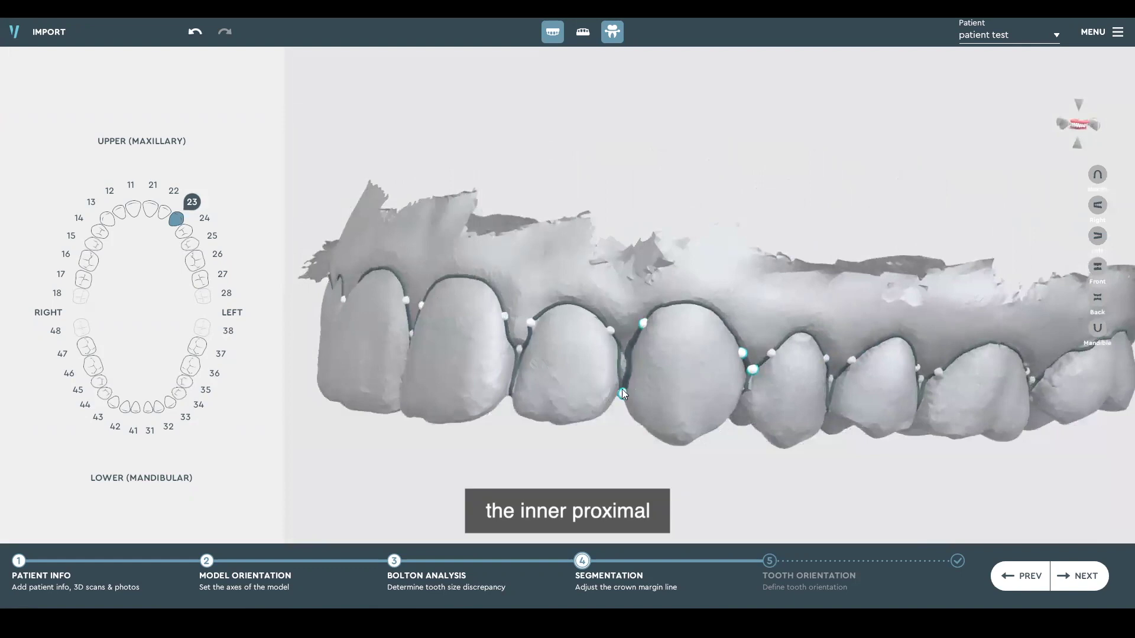
mouse_move(627, 368)
left_mouse_down()
mouse_move(620, 390)
mouse_move(626, 362)
left_mouse_up()
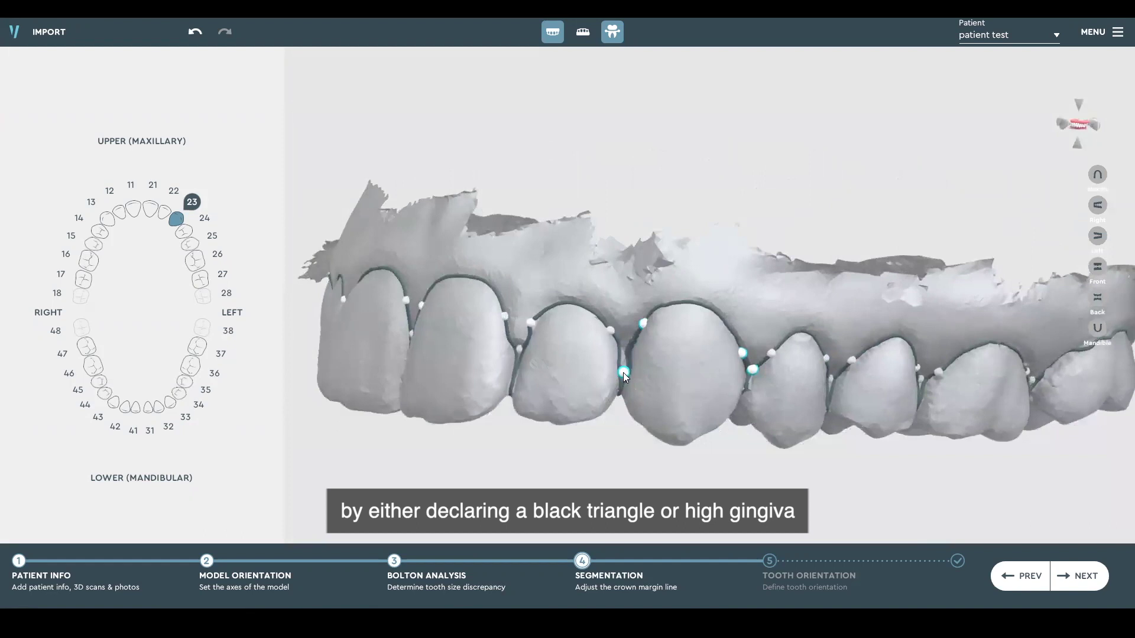
left_click_drag(511, 355, 729, 376)
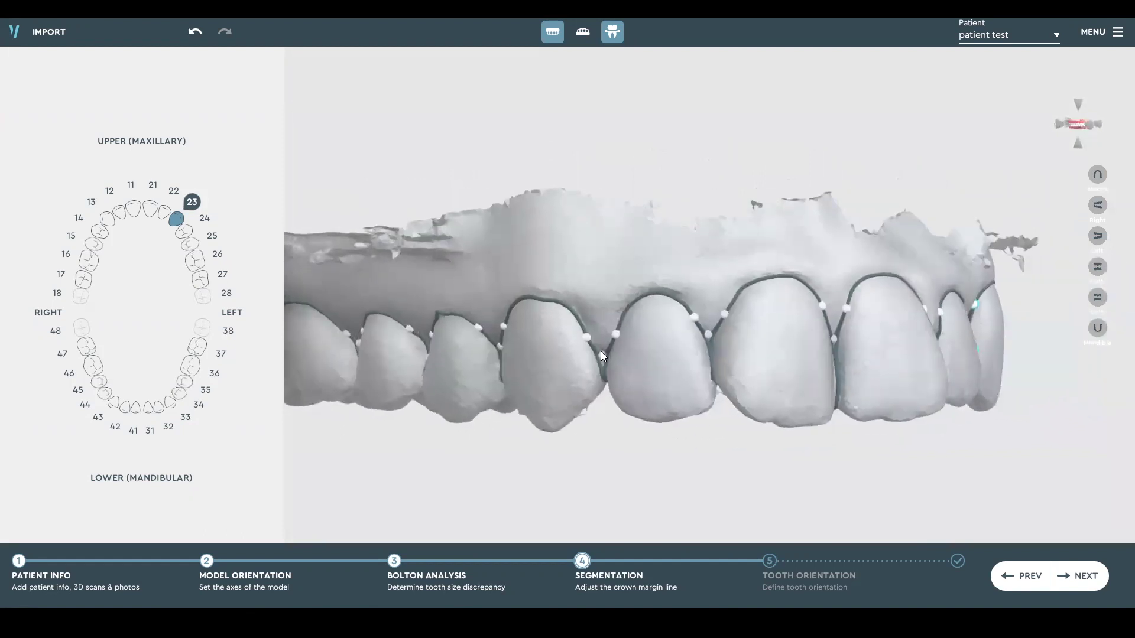
- Add a margin point in the gap at tooth 12 and pull it down as high gingiva
left_click_drag(602, 353, 611, 327)
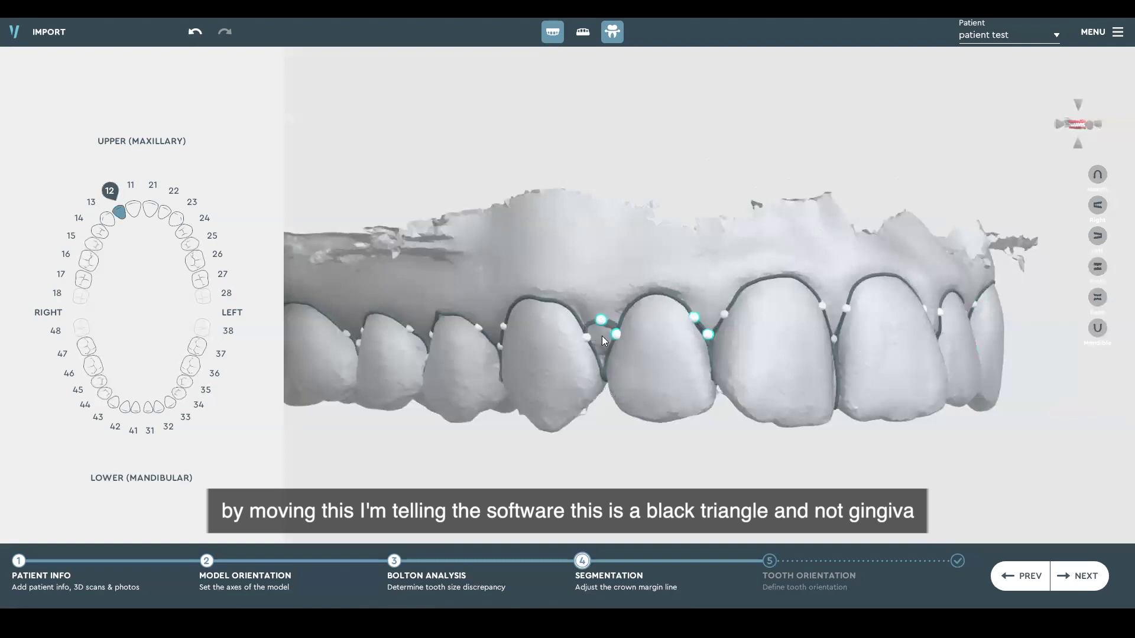
left_click_drag(598, 320, 606, 341)
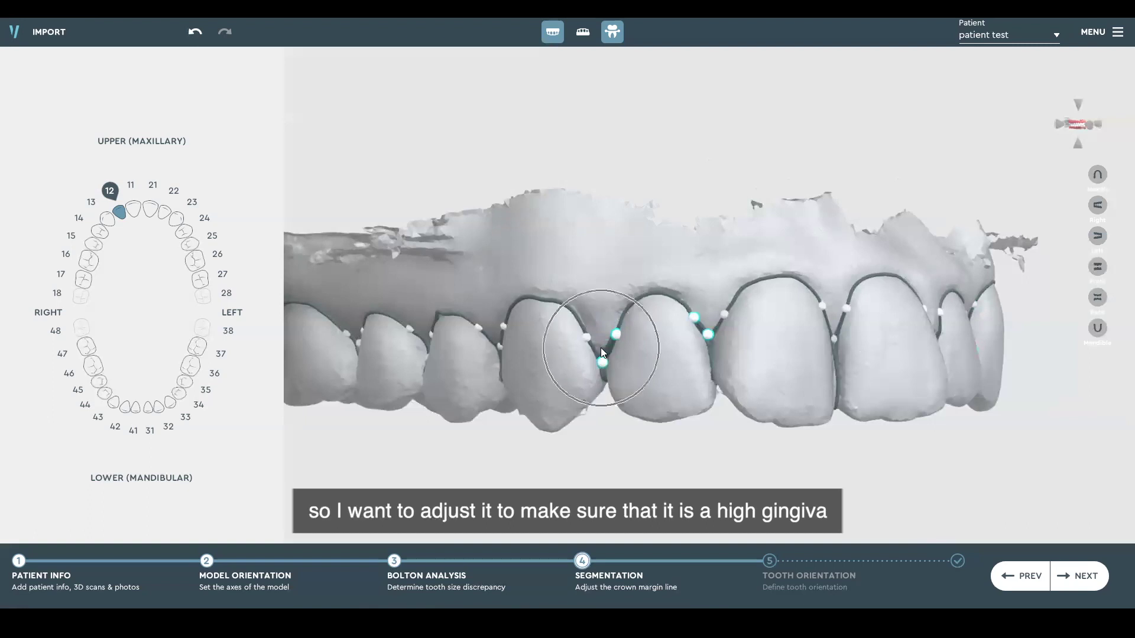
left_click_drag(693, 406, 798, 322)
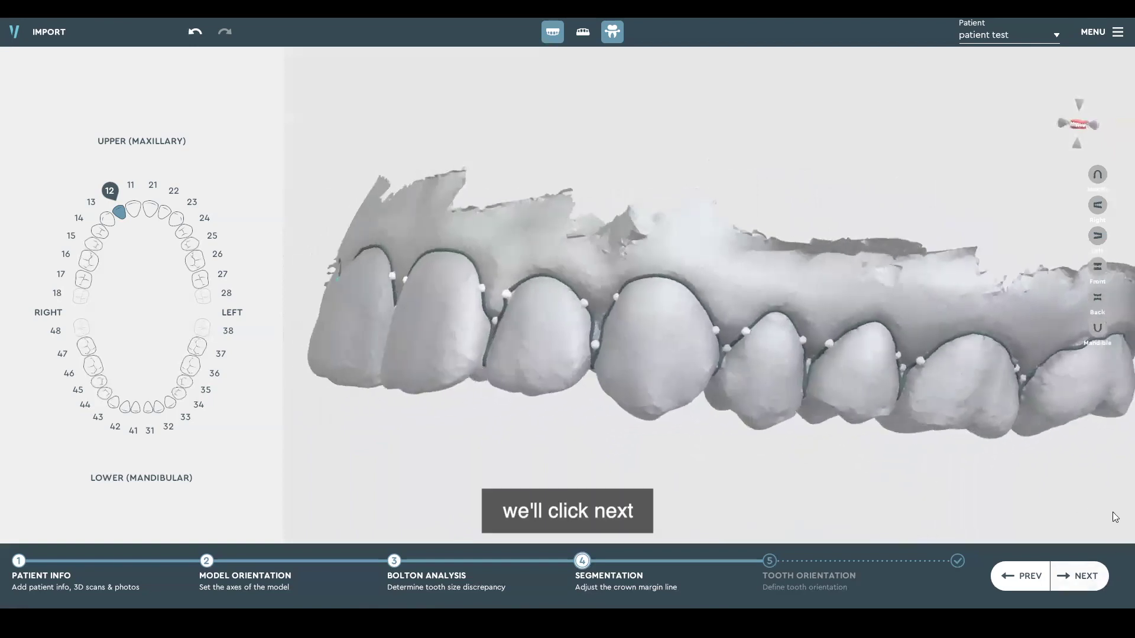
- Inspect the lower arch's margins from side and front views, then save and generate trim lines
left_click(1098, 329)
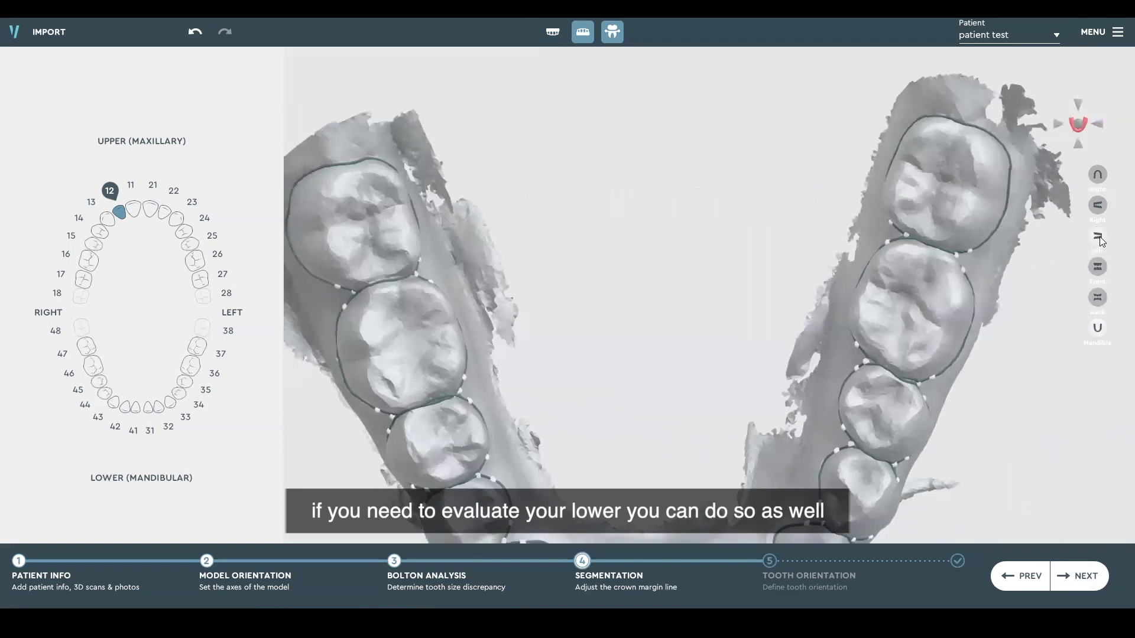
left_click(1098, 239)
left_click_drag(482, 405, 1081, 370)
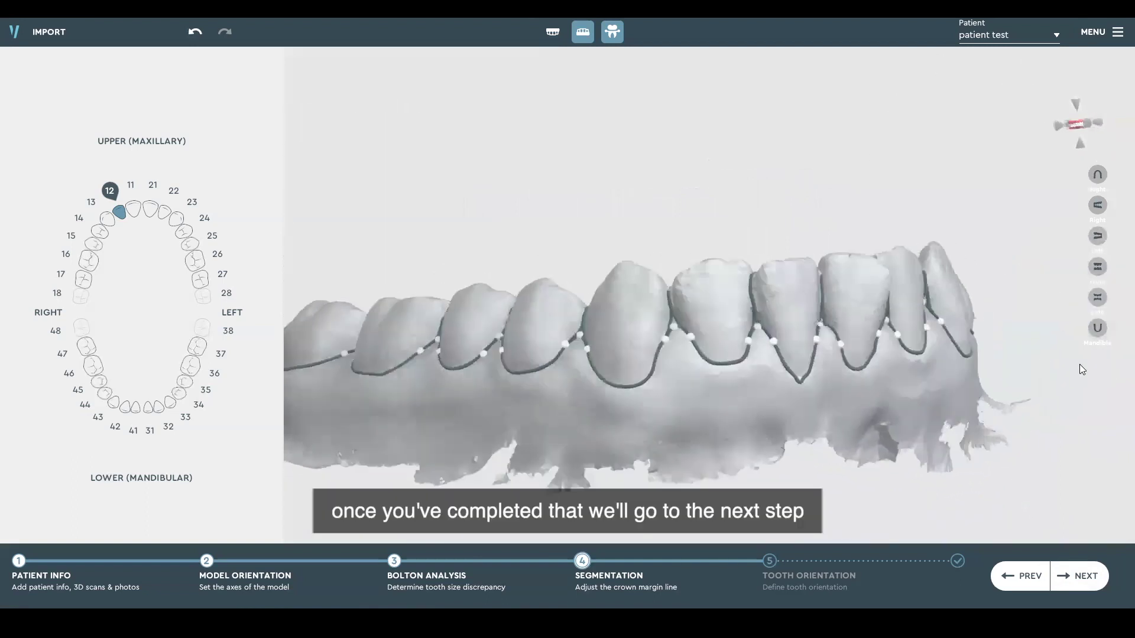
left_click(1097, 266)
left_click(1080, 576)
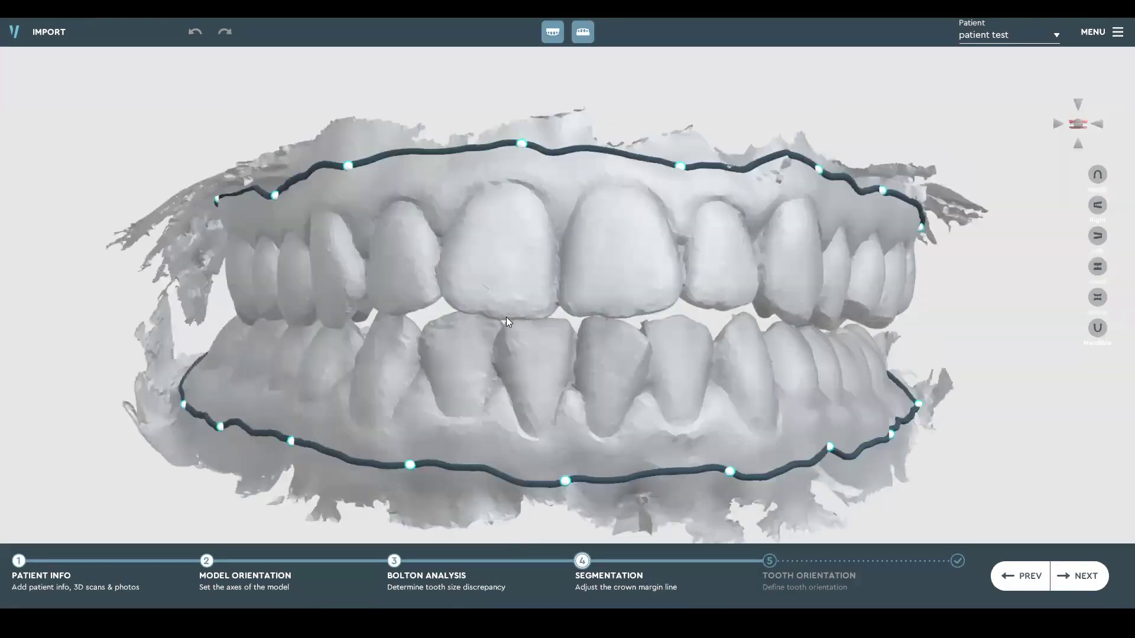
- Pull an upper trim-line point downward, then nudge it slightly left
left_click_drag(506, 316, 487, 224)
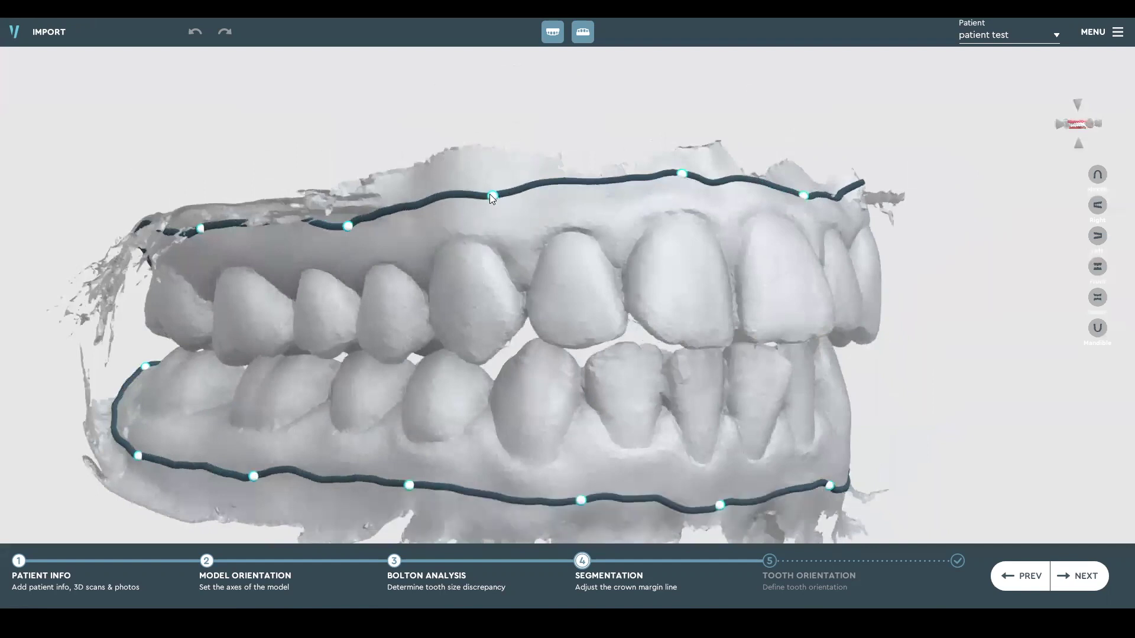
left_click_drag(494, 195, 464, 205)
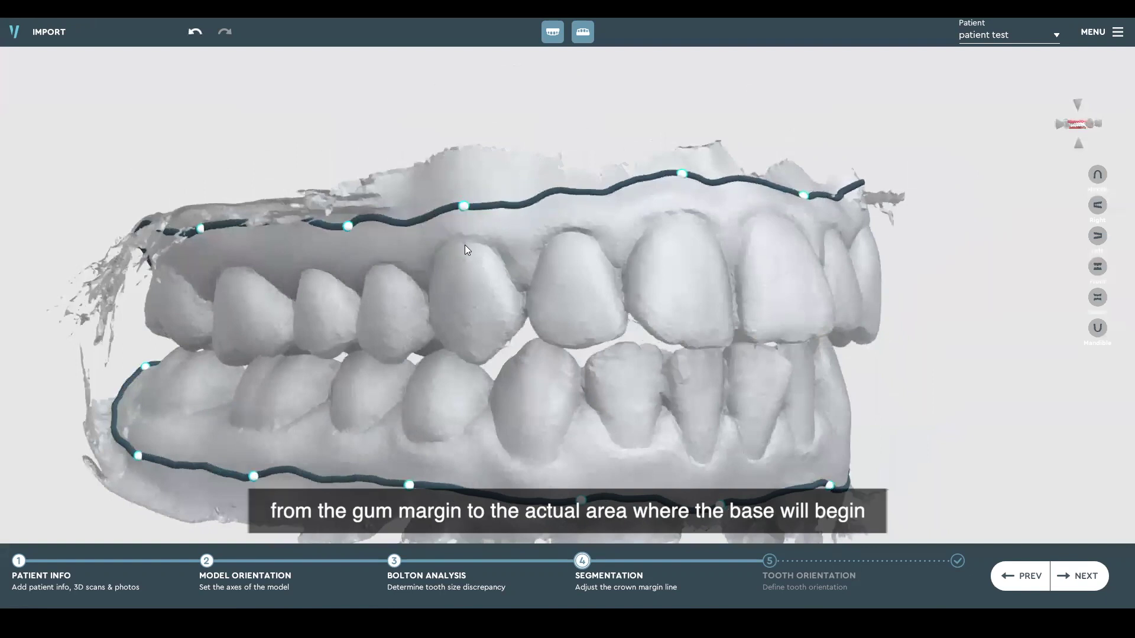
left_click(464, 207)
left_click(464, 206)
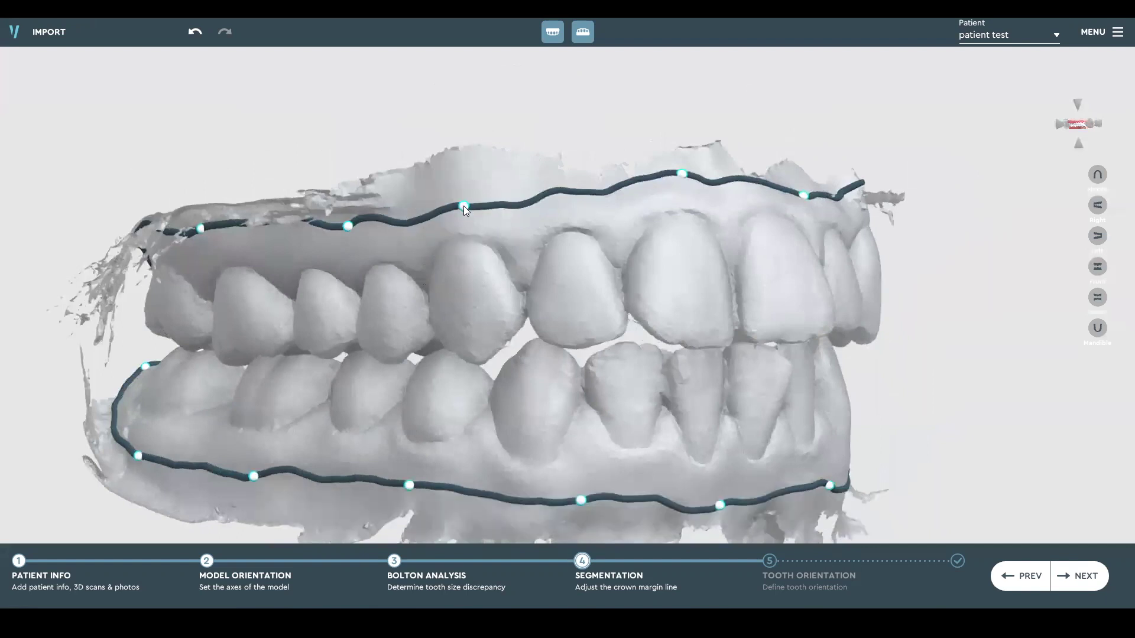
left_click_drag(462, 204, 458, 201)
- Lower and shift more upper trim-line points, then segment the jaw meshes from Front view
right_click_drag(620, 256, 605, 165)
left_click_drag(600, 174, 593, 184)
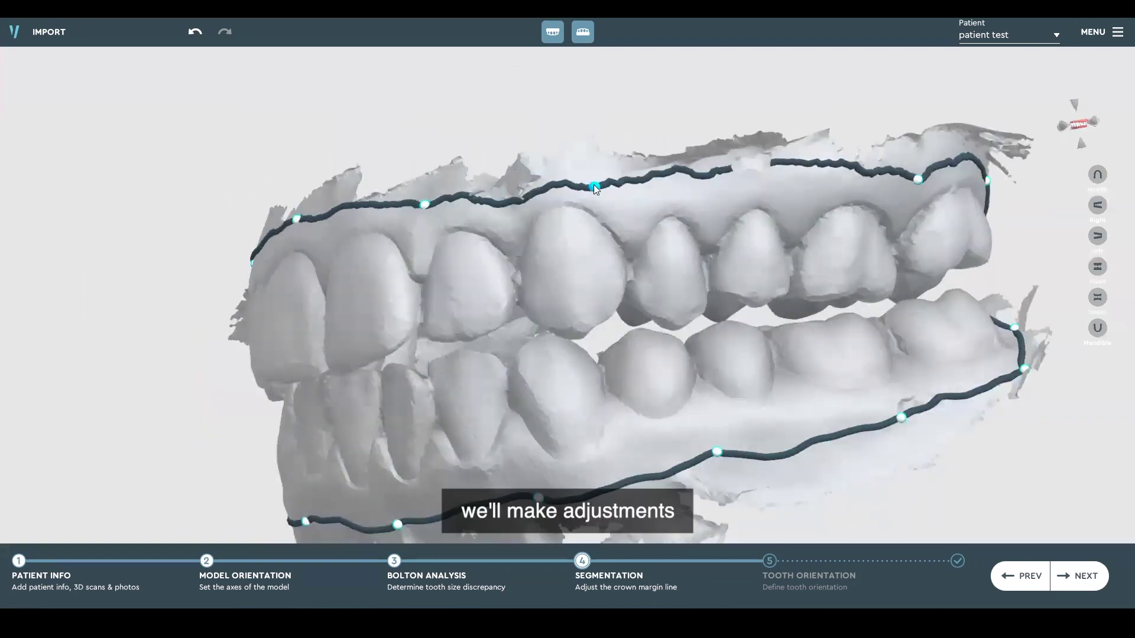
right_click_drag(838, 163, 355, 125)
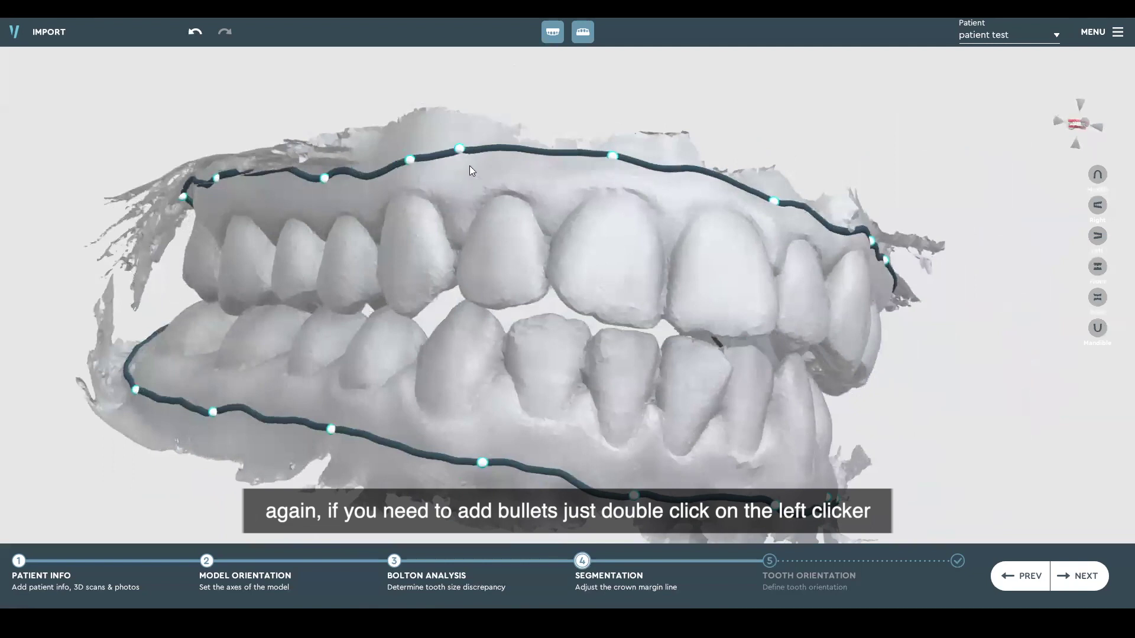
left_click_drag(460, 148, 470, 162)
right_click_drag(470, 162, 886, 248)
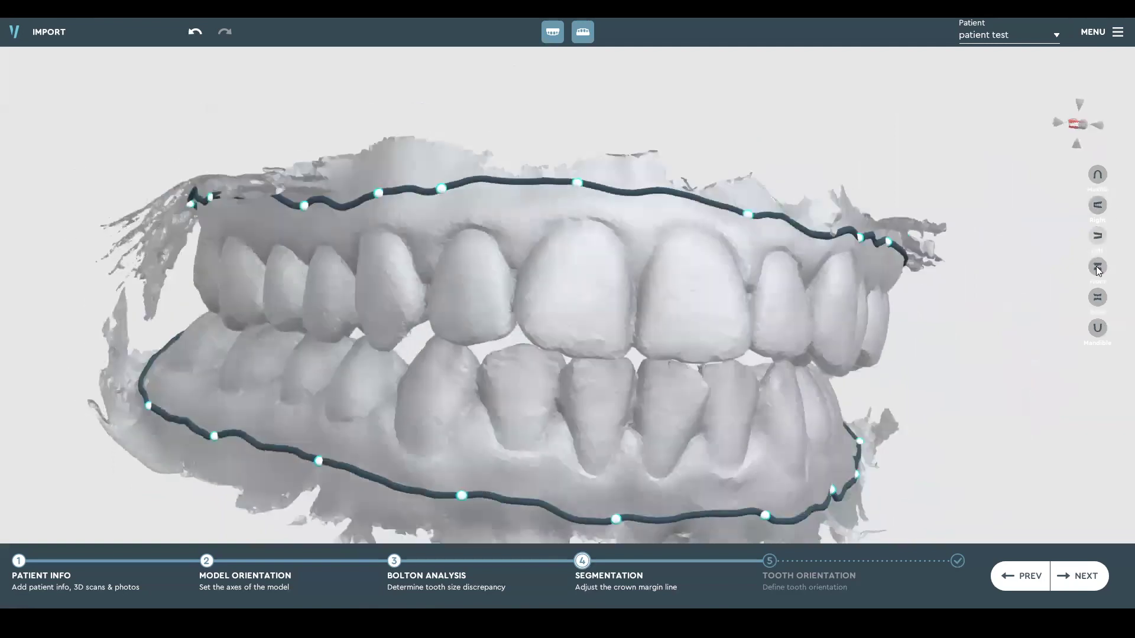
left_click(1097, 269)
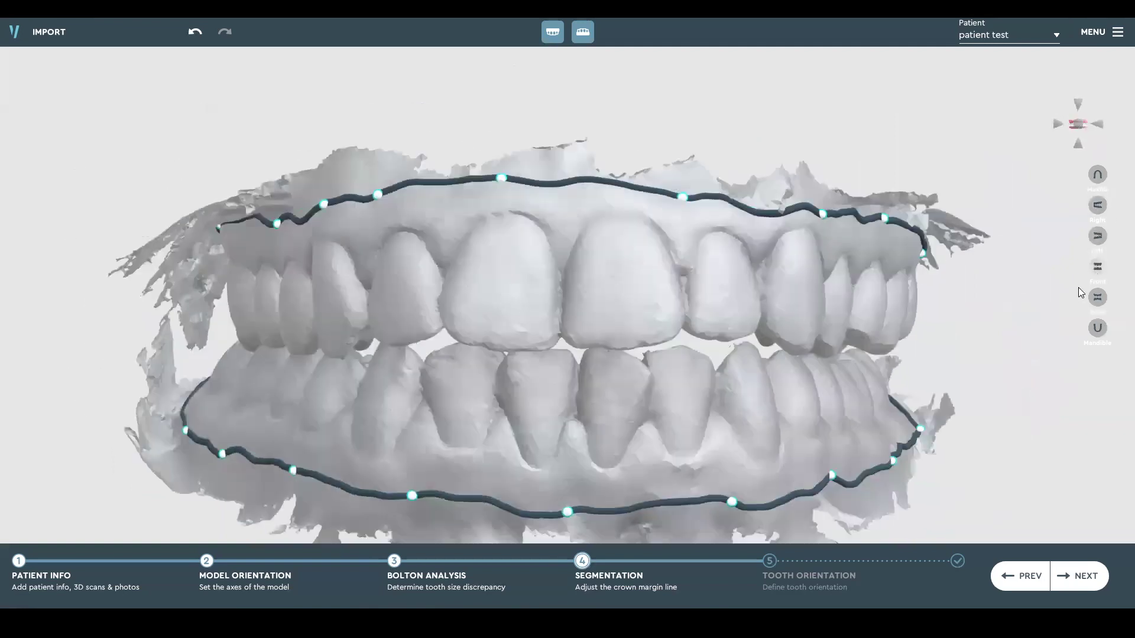
left_click(1085, 578)
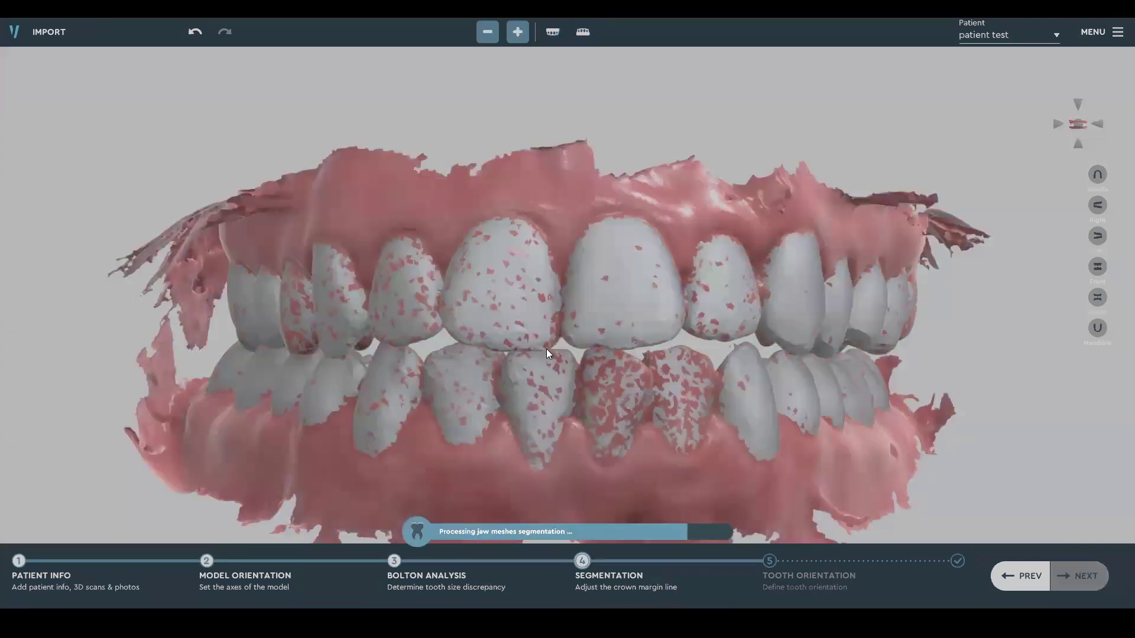
- Inspect the horseshoe gum base from several angles and enlarge it one step
scroll(575, 278, "down", 3)
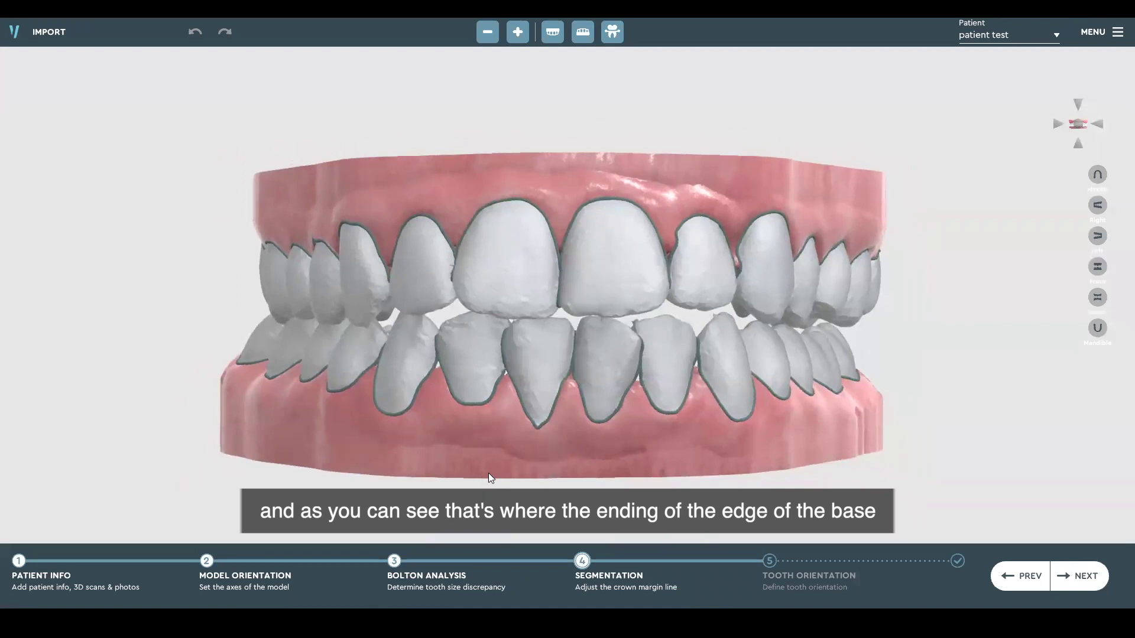
left_click_drag(584, 303, 575, 362)
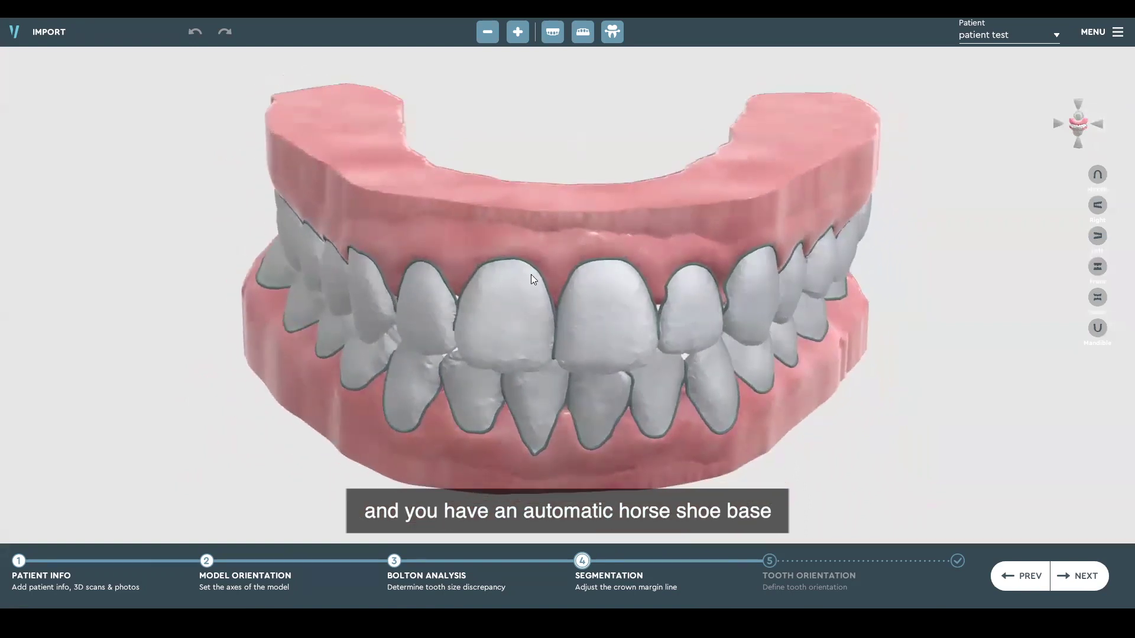
left_click_drag(533, 261, 445, 229)
left_click_drag(593, 236, 620, 267)
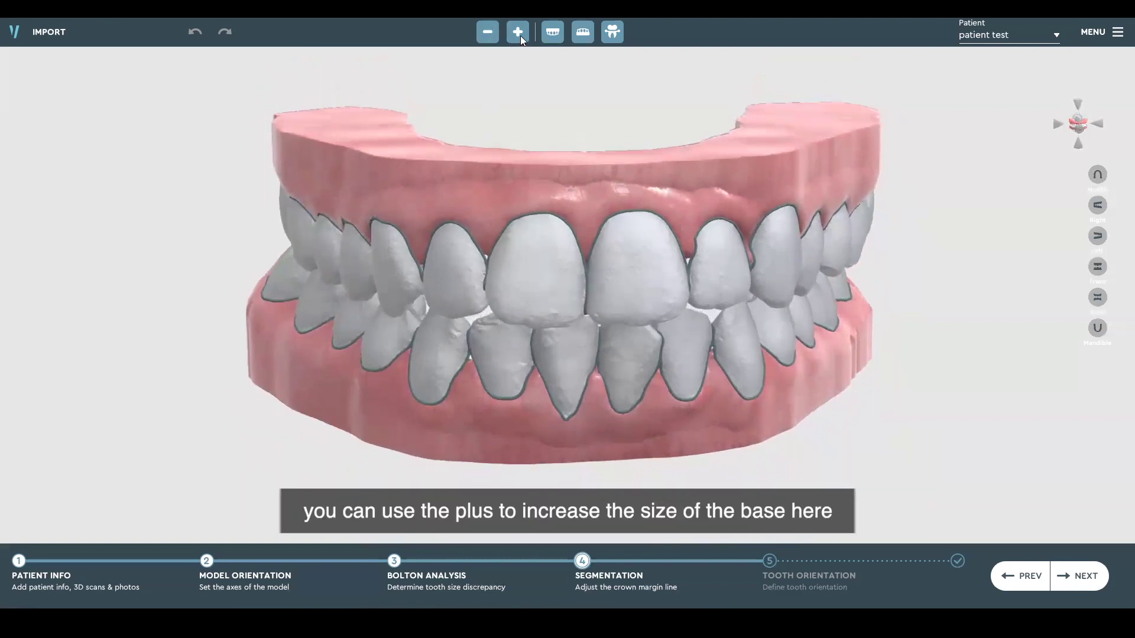
left_click_drag(532, 115, 558, 204)
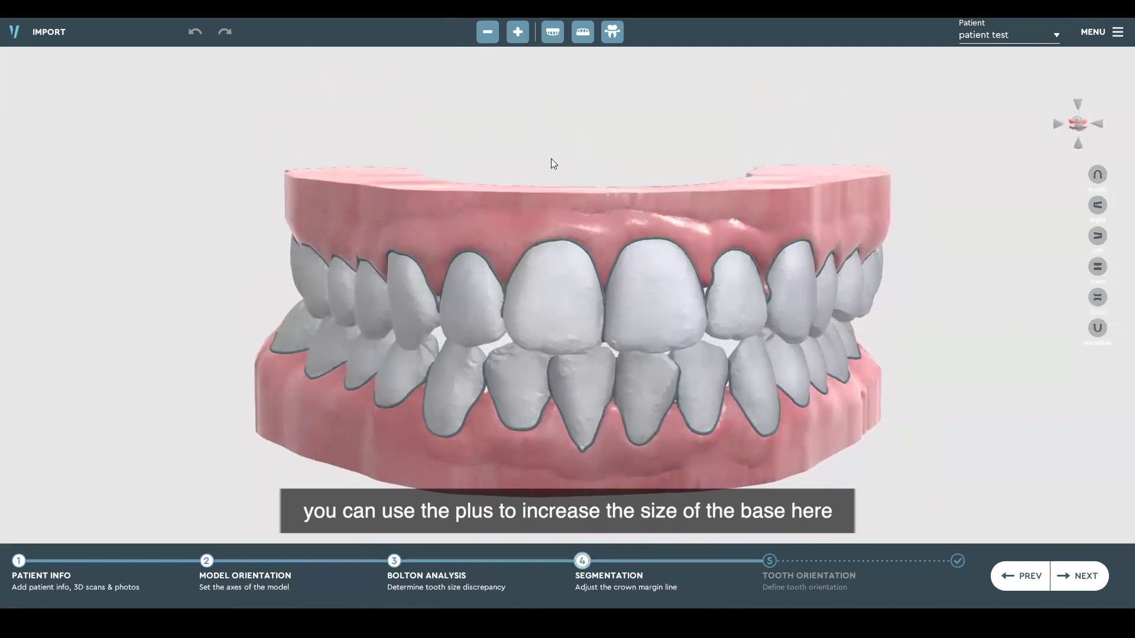
left_click(519, 33)
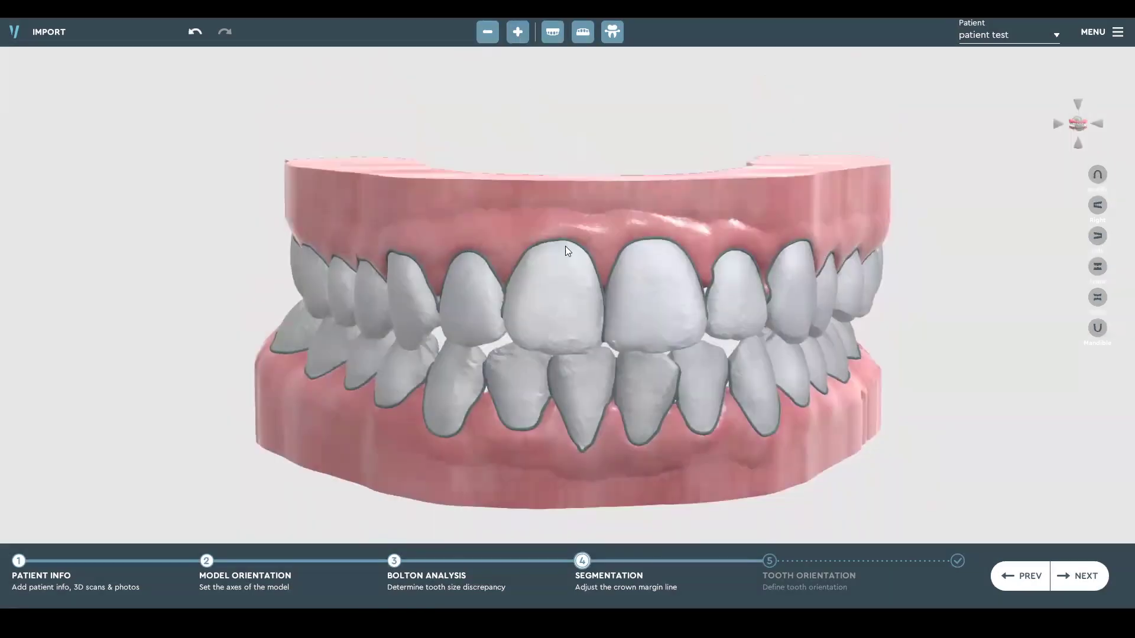
- Shrink the gum base one step and toggle the upper arch off and back on
left_click(487, 36)
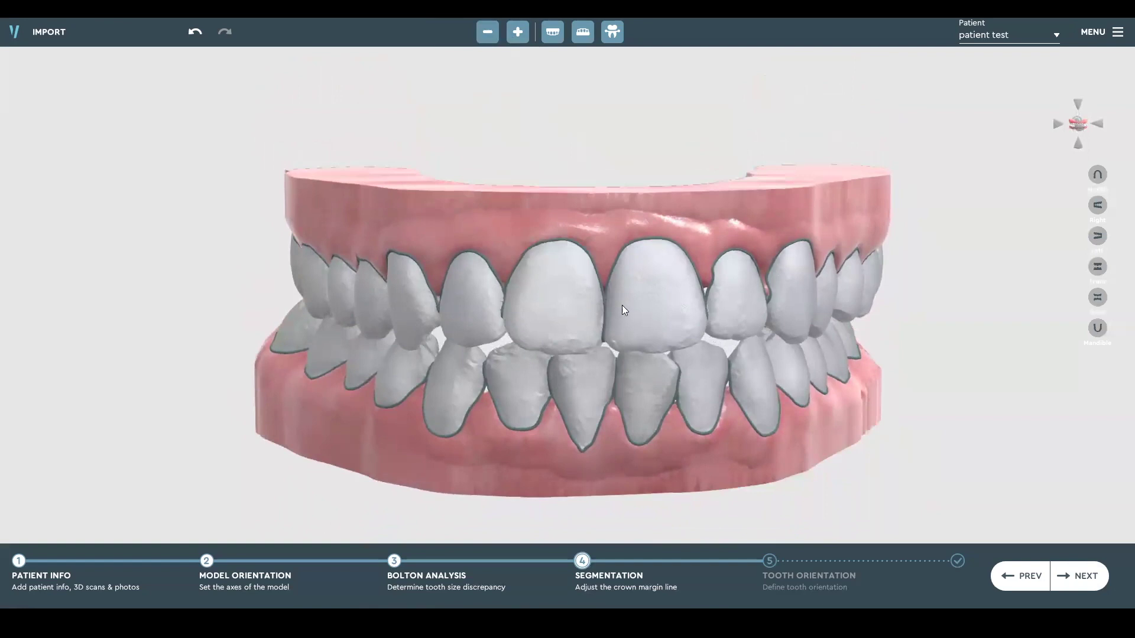
left_click_drag(621, 305, 621, 278)
left_click(552, 33)
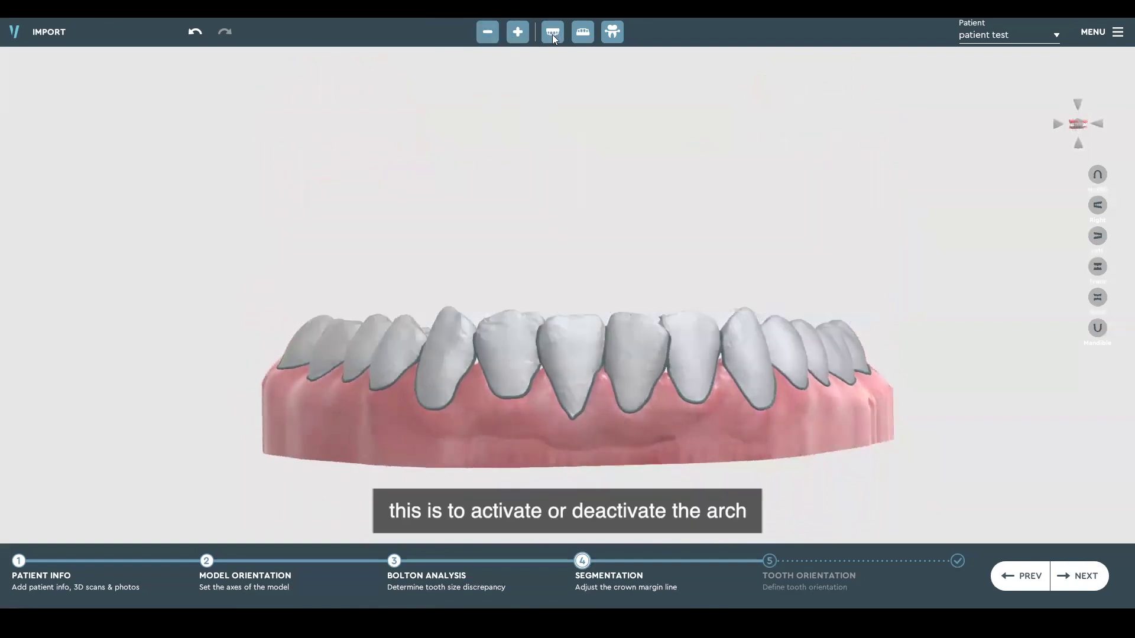
left_click(551, 34)
- Toggle the lower arch and the tooth contour outlines off and back on
left_click(582, 33)
left_click(583, 34)
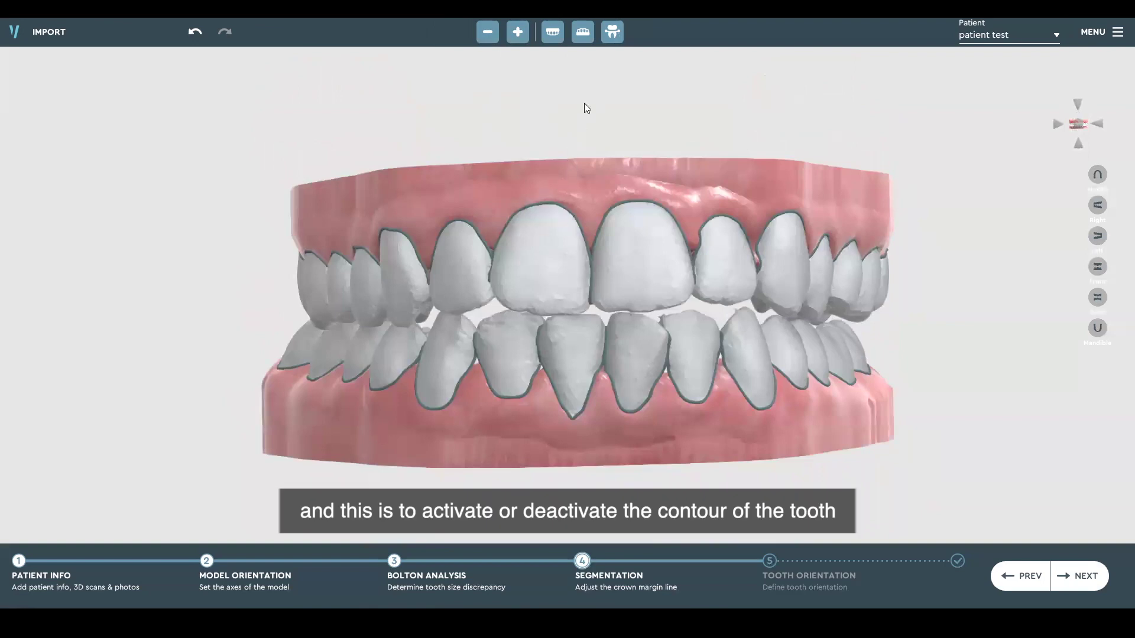
left_click(611, 32)
left_click(611, 31)
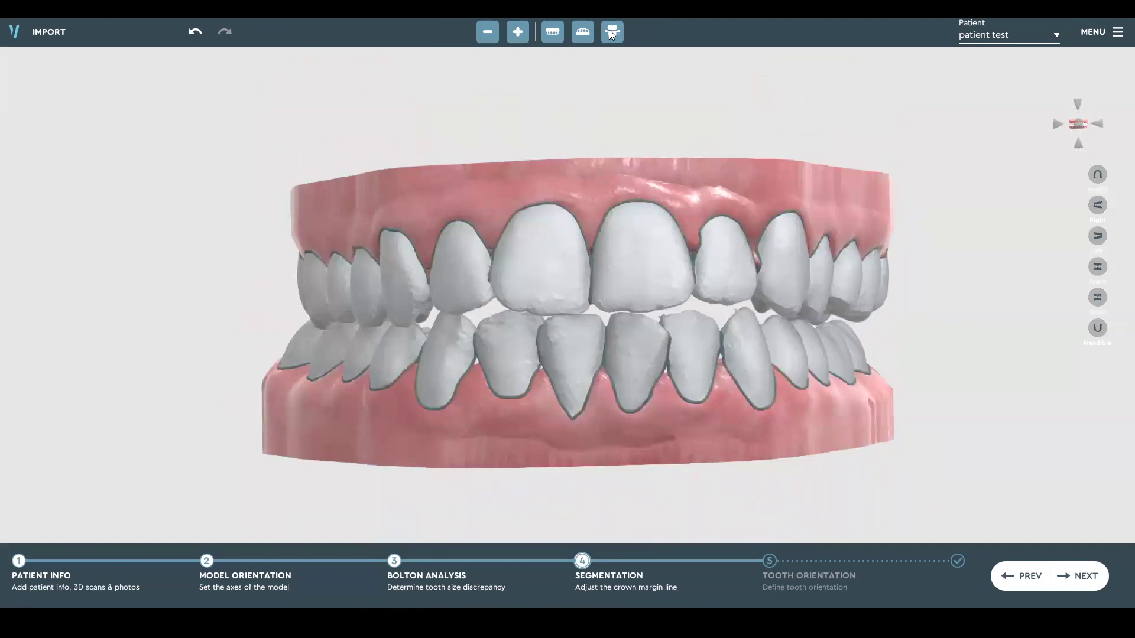